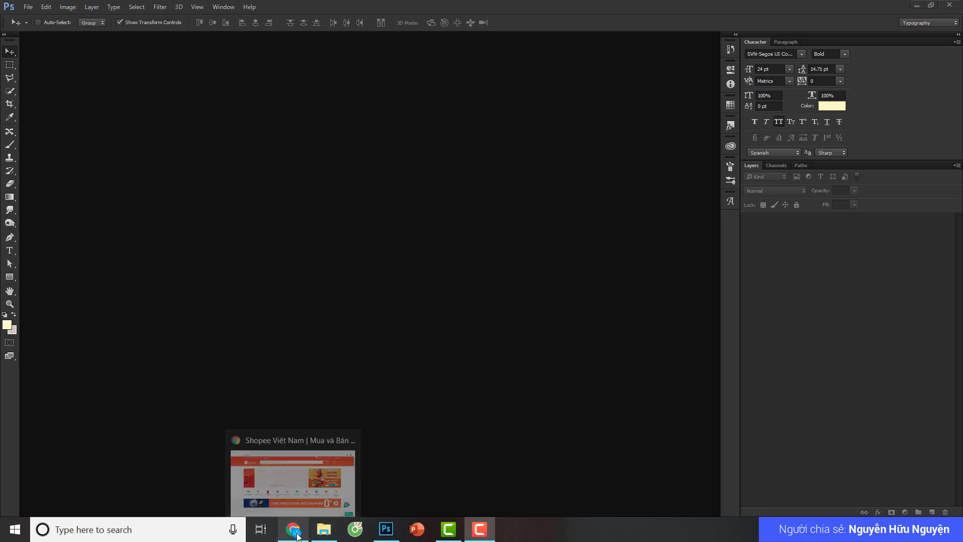
# Bring Chrome forward to view the Shopee homepage and its promotional banners
pyautogui.click(302, 495)
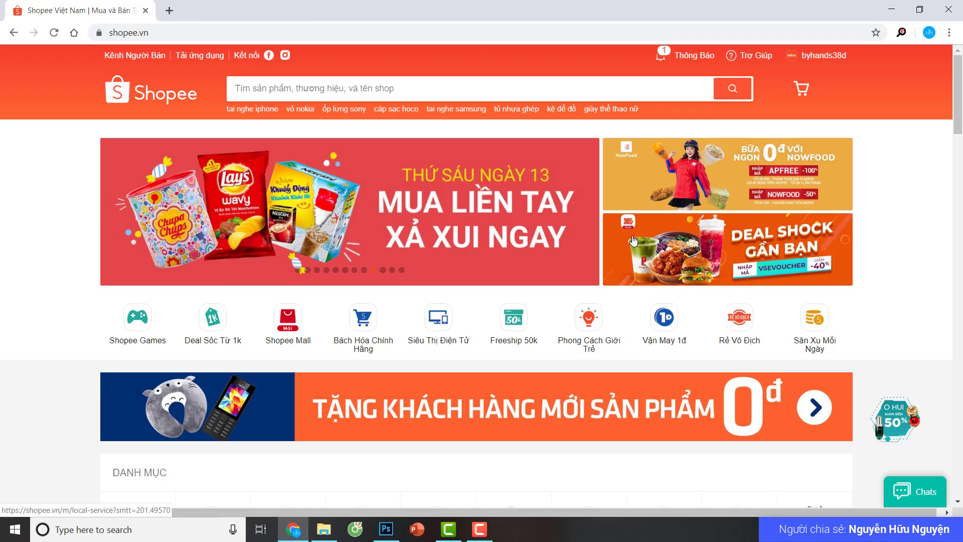
# Paste the Shopee page screenshot into a new default-size Photoshop document
pyautogui.click(386, 529)
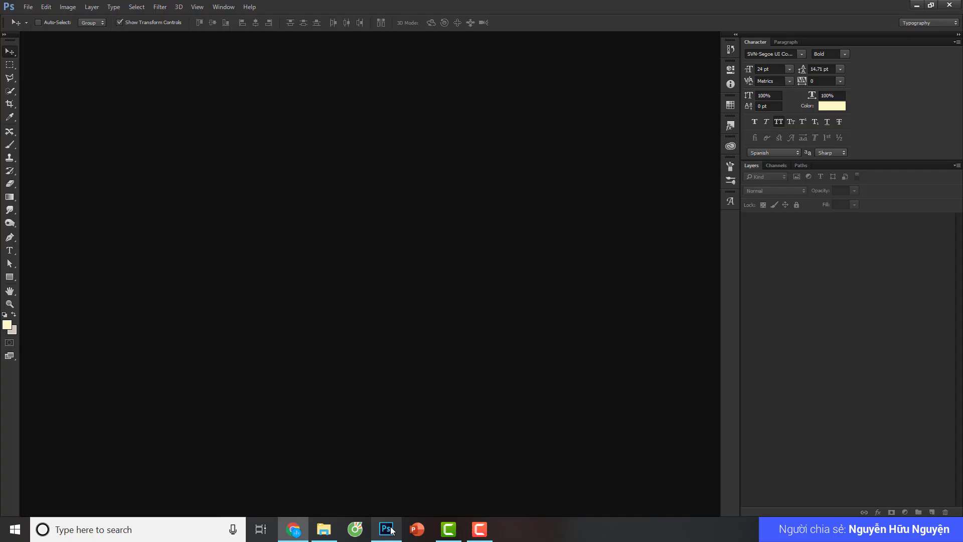
pyautogui.hotkey('ctrl', 'n')
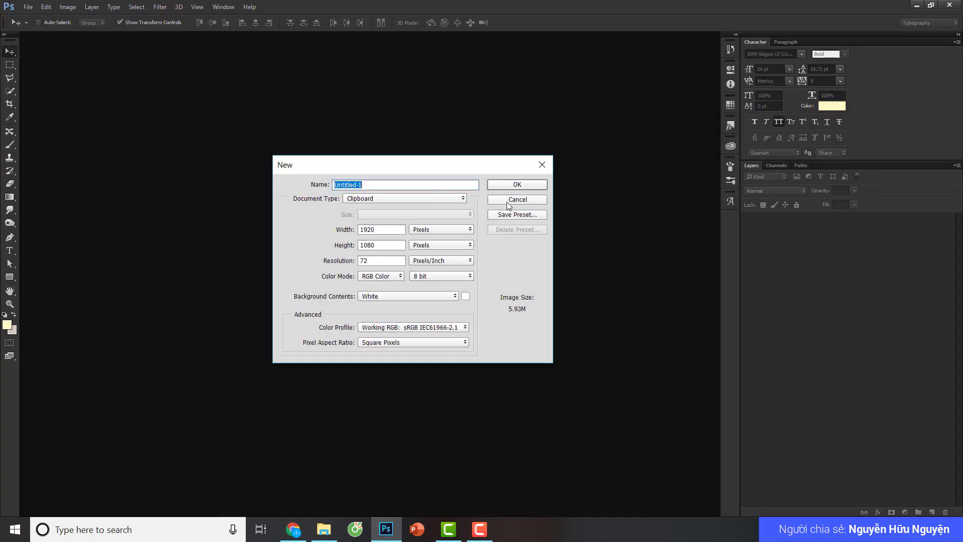
pyautogui.click(517, 185)
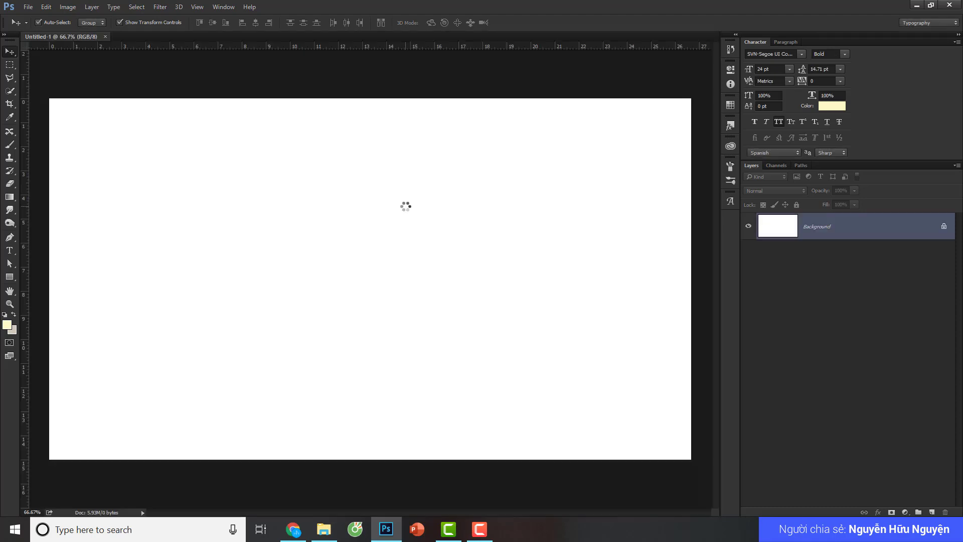
pyautogui.hotkey('ctrl', 'v')
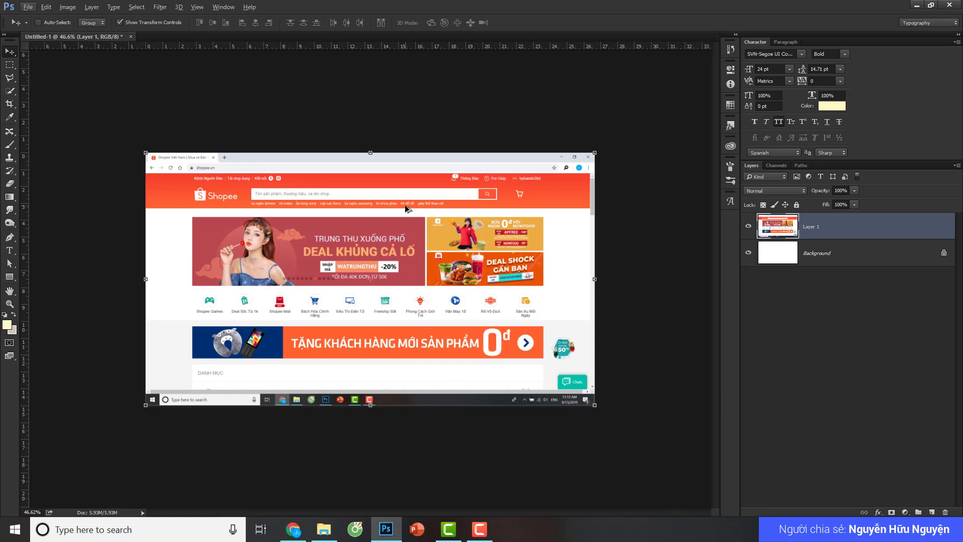
# Create a new banner document 820 × 312 pixels at 300 resolution
pyautogui.hotkey('ctrl', 'n')
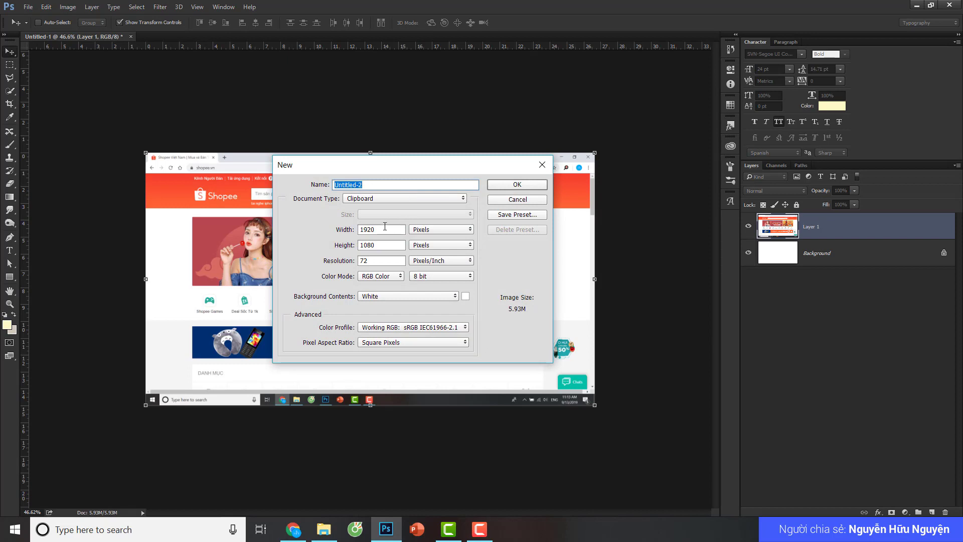
pyautogui.press('Tab')
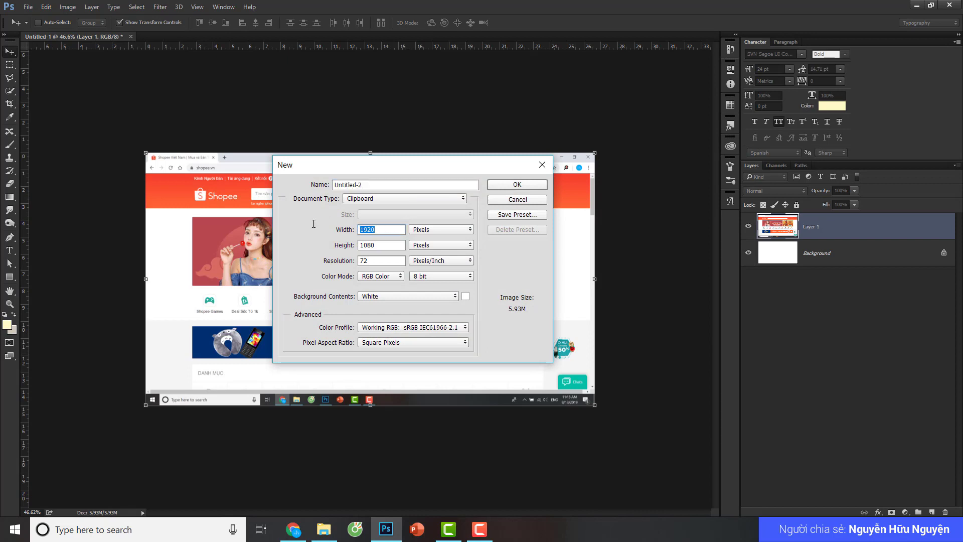
pyautogui.write('820')
pyautogui.press('Tab')
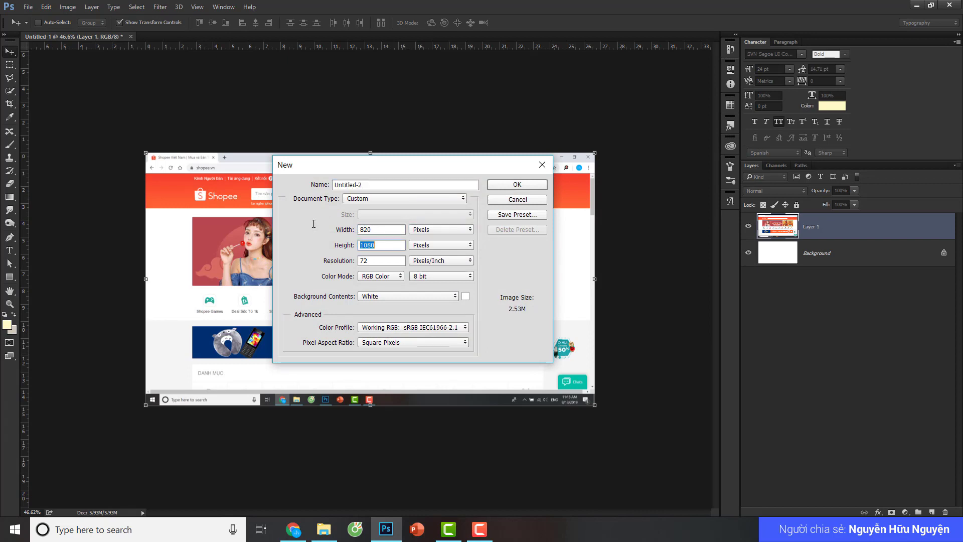
pyautogui.write('312')
pyautogui.press('Tab')
pyautogui.write('30')
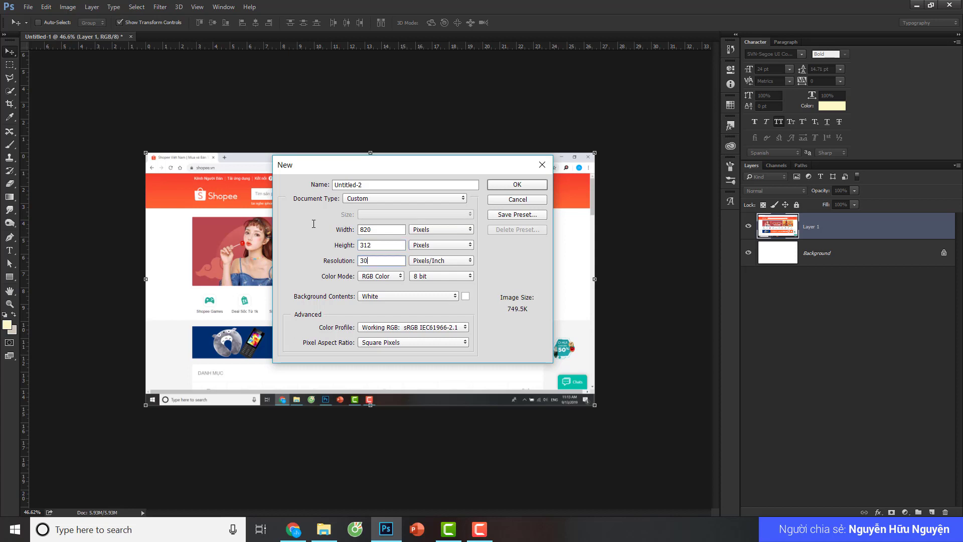
pyautogui.write('0')
pyautogui.press('Return')
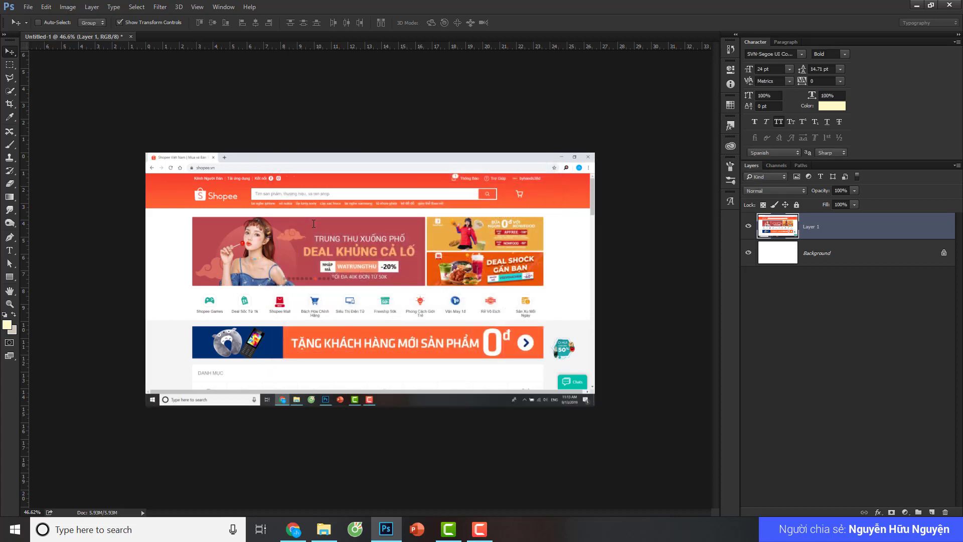
# Copy the Shopee screenshot layer into the Untitled-2 banner document
pyautogui.click(77, 35)
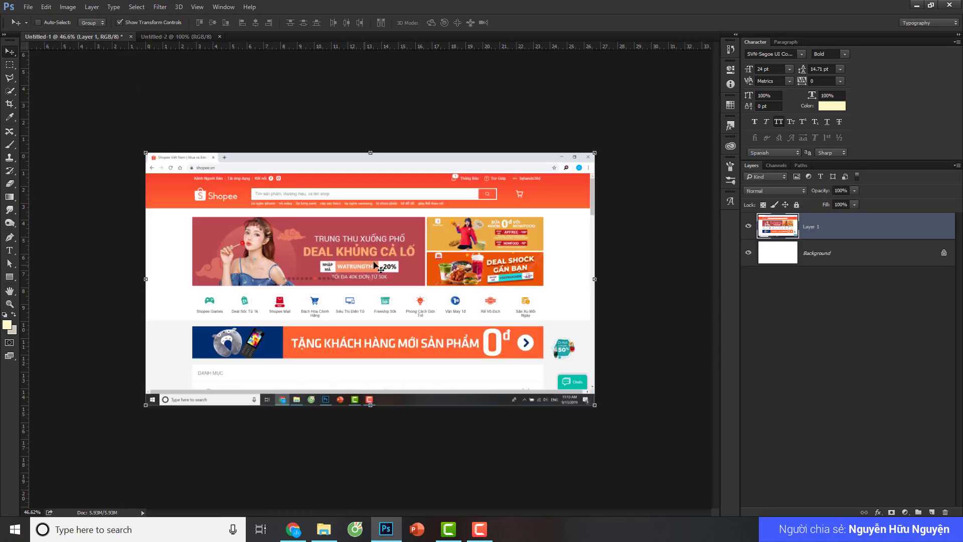
pyautogui.moveTo(516, 232)
pyautogui.mouseDown()
pyautogui.moveTo(200, 115)
pyautogui.moveTo(183, 33)
pyautogui.moveTo(522, 247)
pyautogui.moveTo(622, 218)
pyautogui.mouseUp()
pyautogui.moveTo(326, 222); pyautogui.dragTo(508, 249)
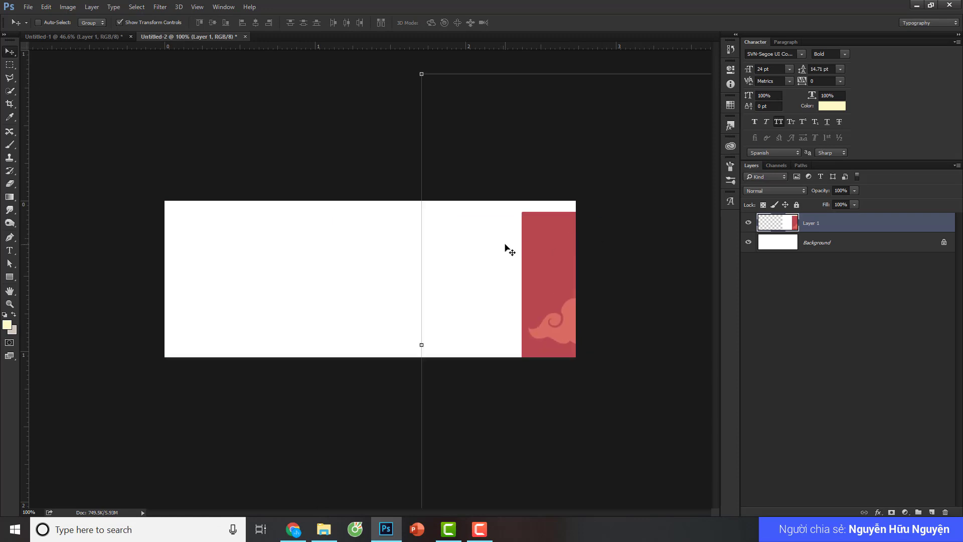
pyautogui.hotkey('ctrl', '-')
pyautogui.hotkey('ctrl', '-')
pyautogui.hotkey('ctrl', '-')
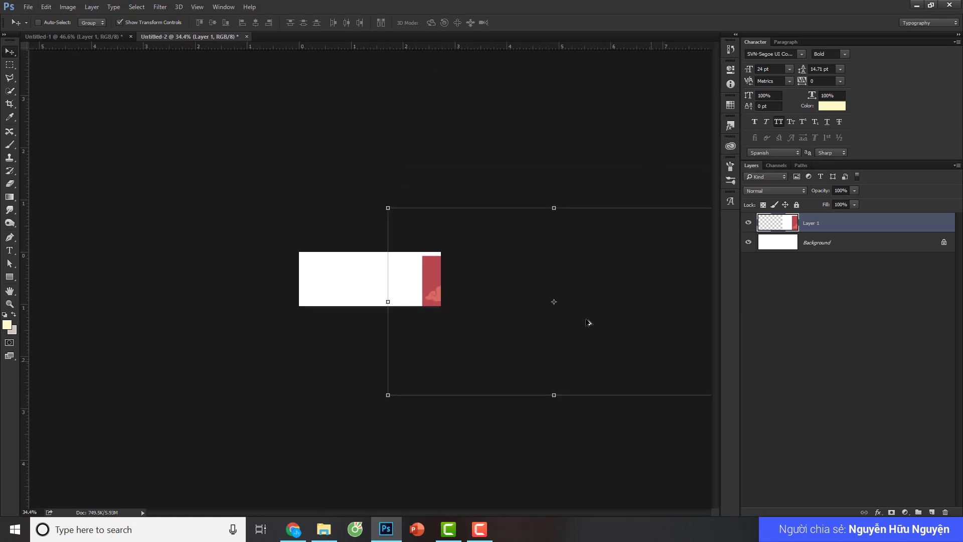
pyautogui.hotkey('ctrl', '-')
# Scale the screenshot to about 49% and position it over the banner's right half
pyautogui.moveTo(614, 360); pyautogui.dragTo(564, 305)
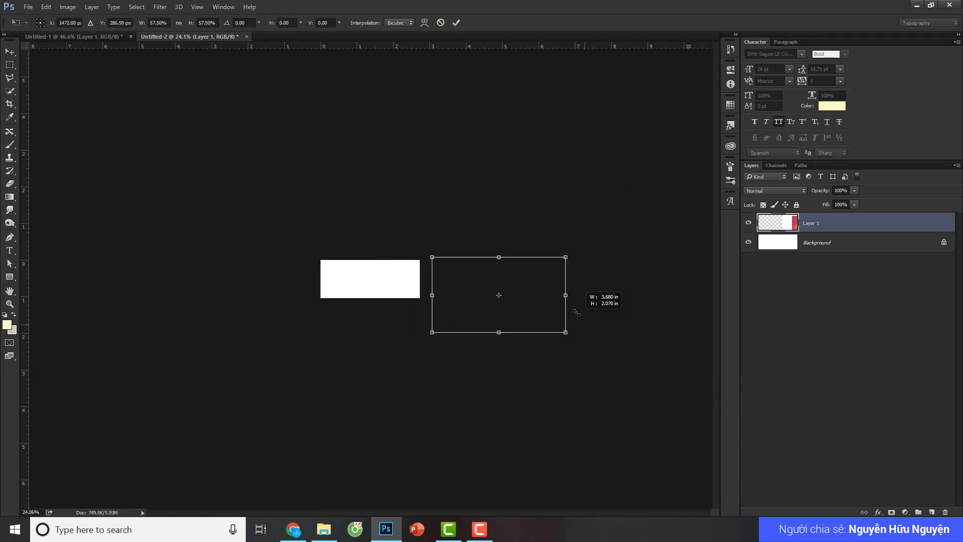
pyautogui.click(456, 23)
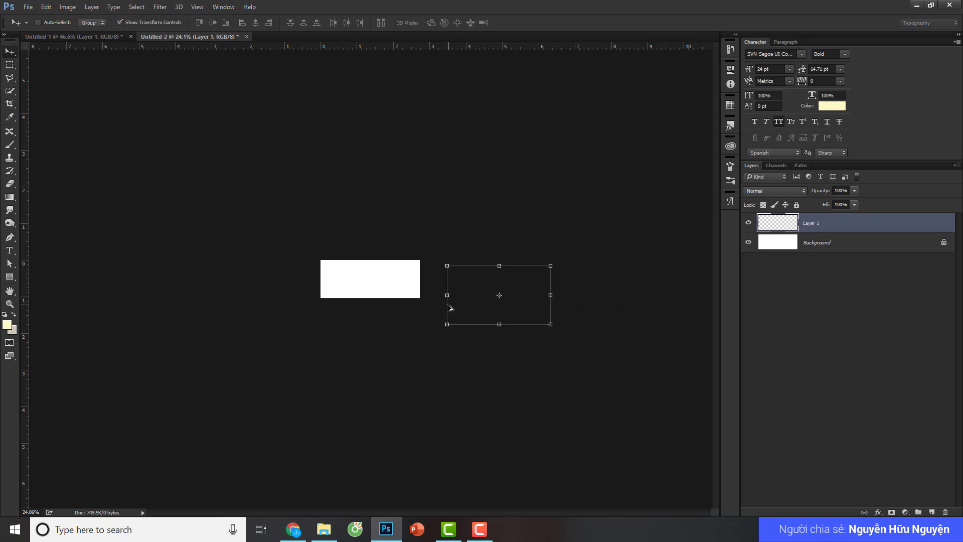
pyautogui.hotkey('ctrl', '+')
pyautogui.moveTo(528, 299); pyautogui.dragTo(386, 284)
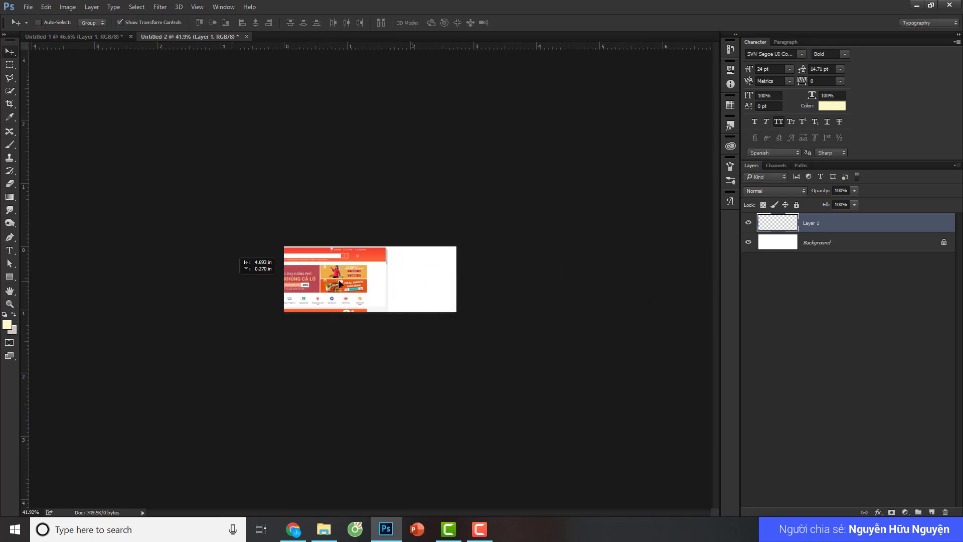
pyautogui.scroll(5, 394, 278)
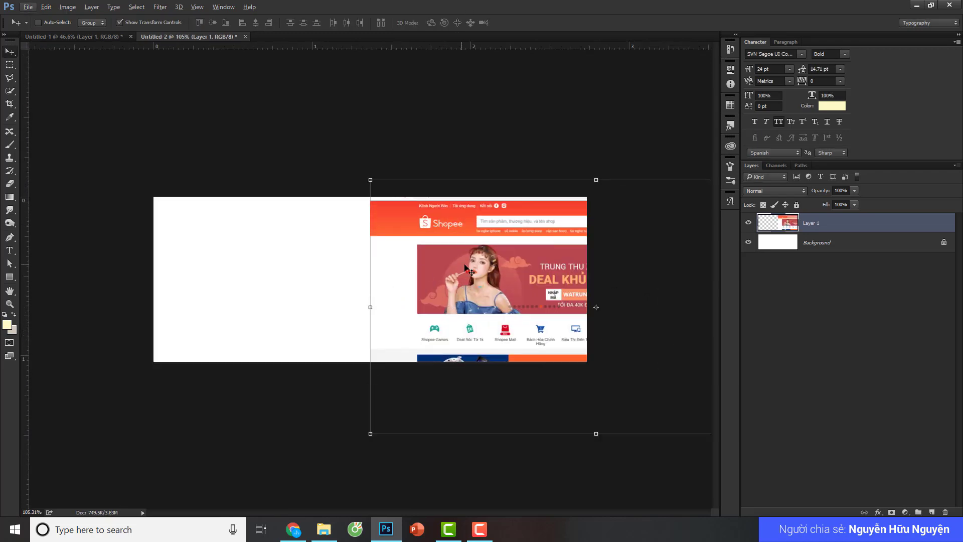
pyautogui.moveTo(453, 263); pyautogui.dragTo(433, 270)
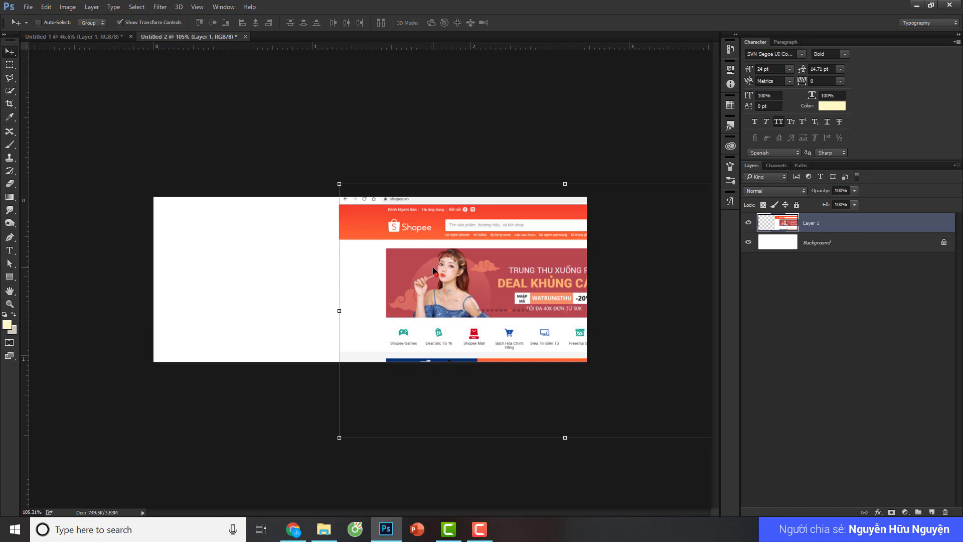
pyautogui.click(838, 321)
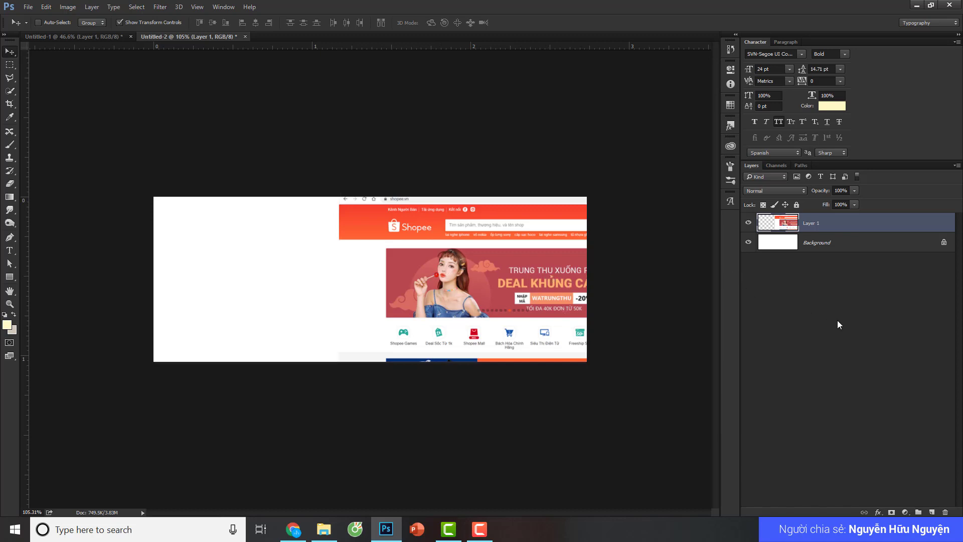
pyautogui.click(845, 227)
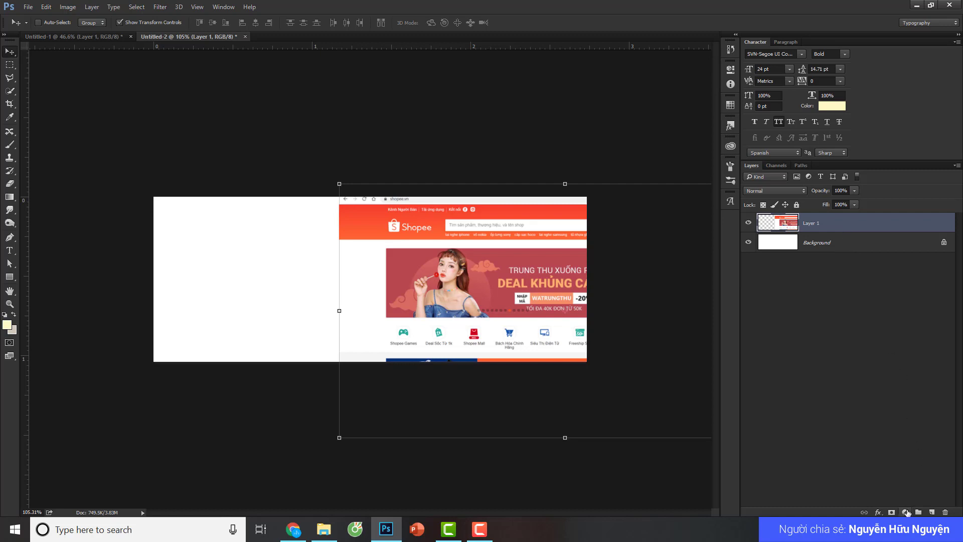
pyautogui.click(906, 511)
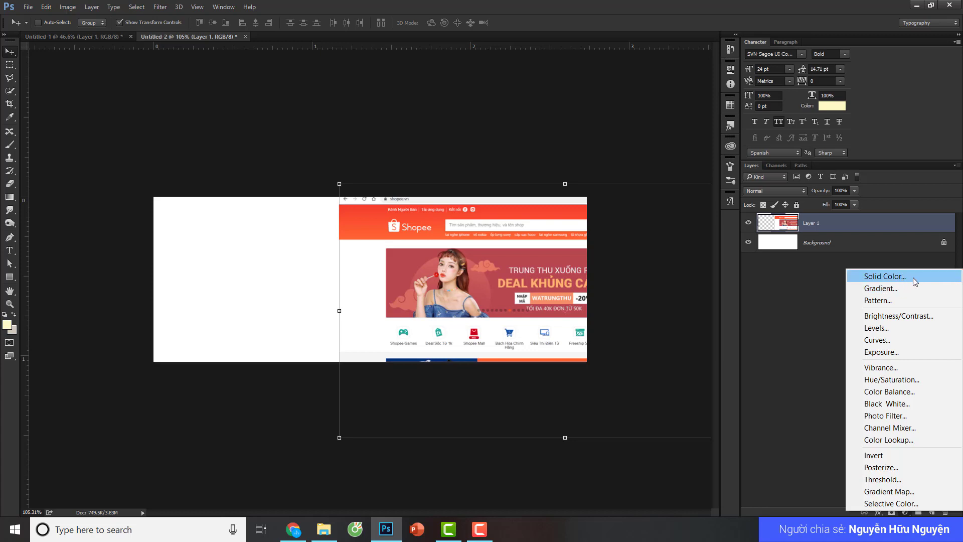
pyautogui.click(913, 278)
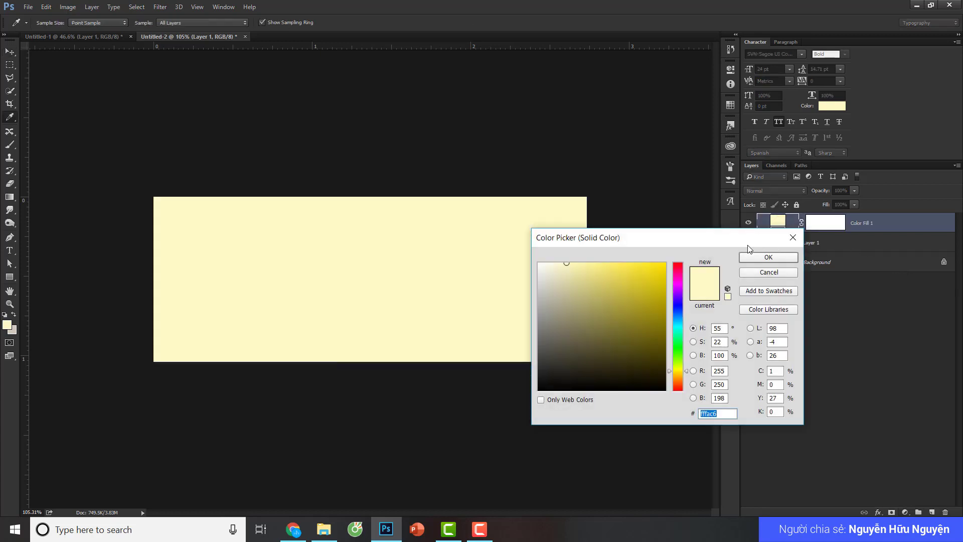
pyautogui.moveTo(737, 241)
pyautogui.mouseDown()
pyautogui.moveTo(557, 250)
pyautogui.moveTo(527, 118)
pyautogui.moveTo(570, 96)
pyautogui.mouseUp()
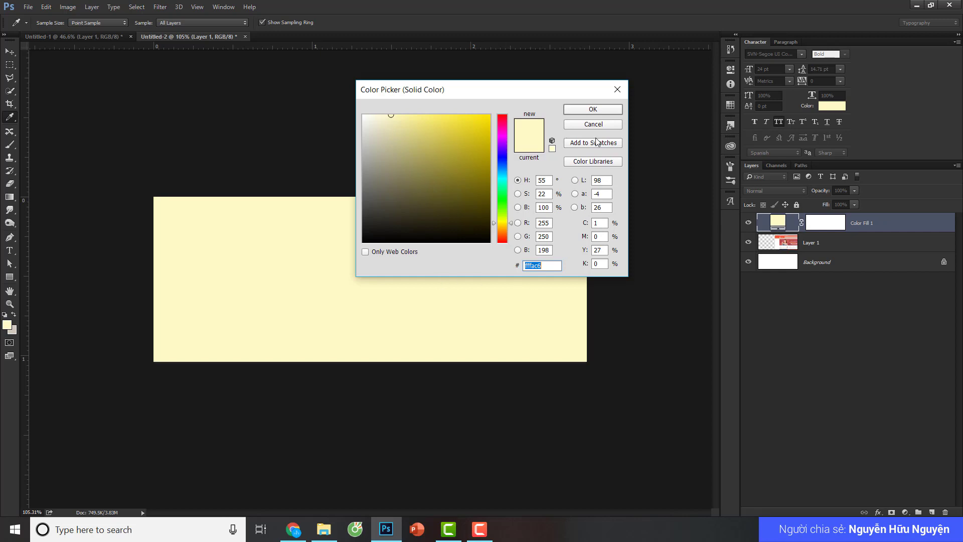
pyautogui.click(602, 125)
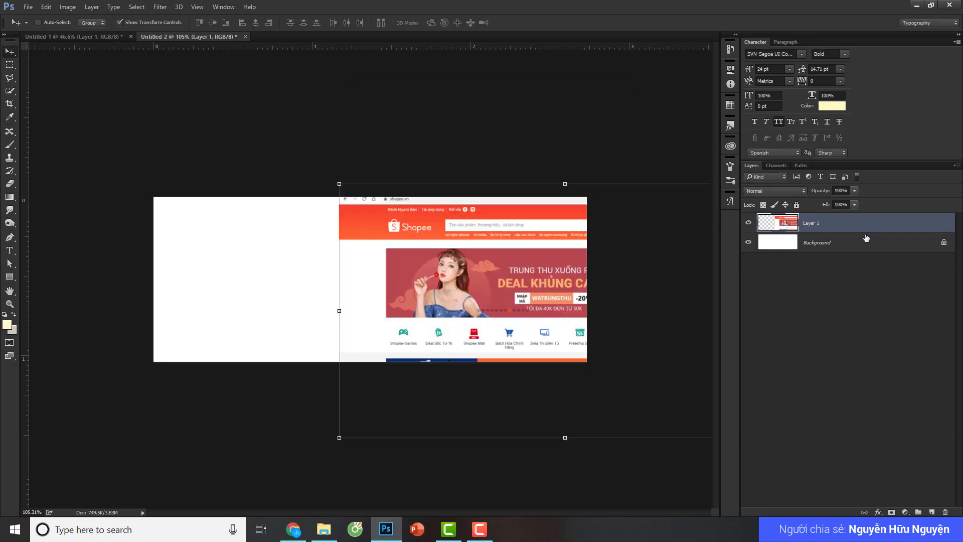
pyautogui.press('Delete')
pyautogui.click(874, 246)
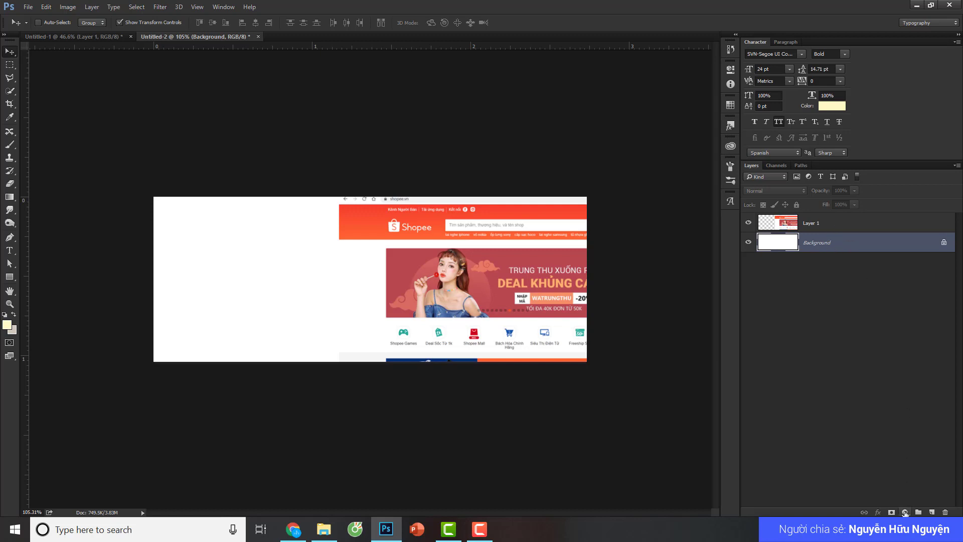
# Add a solid colour fill layer in red b94751 sampled from the screenshot, then hide Layer 1
pyautogui.click(905, 512)
pyautogui.click(891, 279)
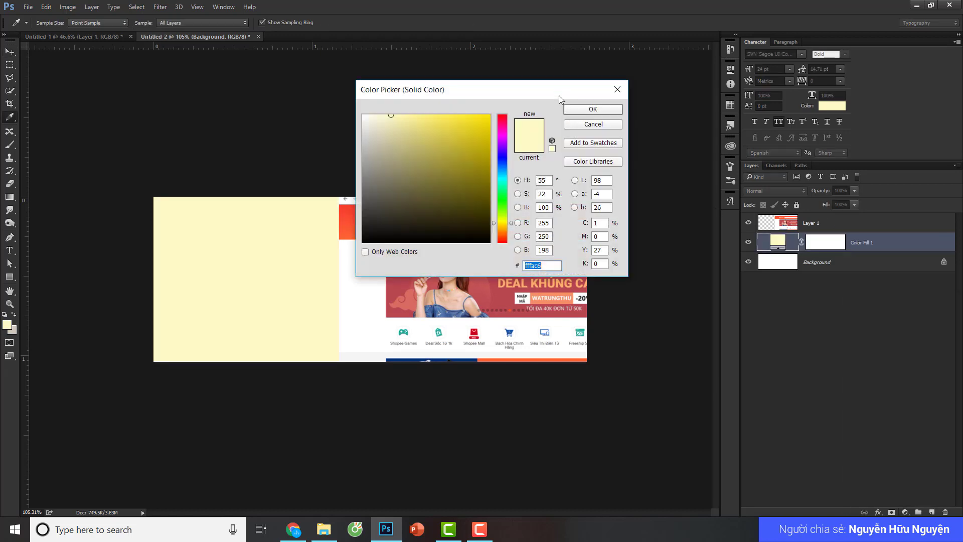
pyautogui.moveTo(537, 90); pyautogui.dragTo(450, 35)
pyautogui.moveTo(550, 25)
pyautogui.mouseDown()
pyautogui.moveTo(288, 22)
pyautogui.moveTo(836, 57)
pyautogui.mouseUp()
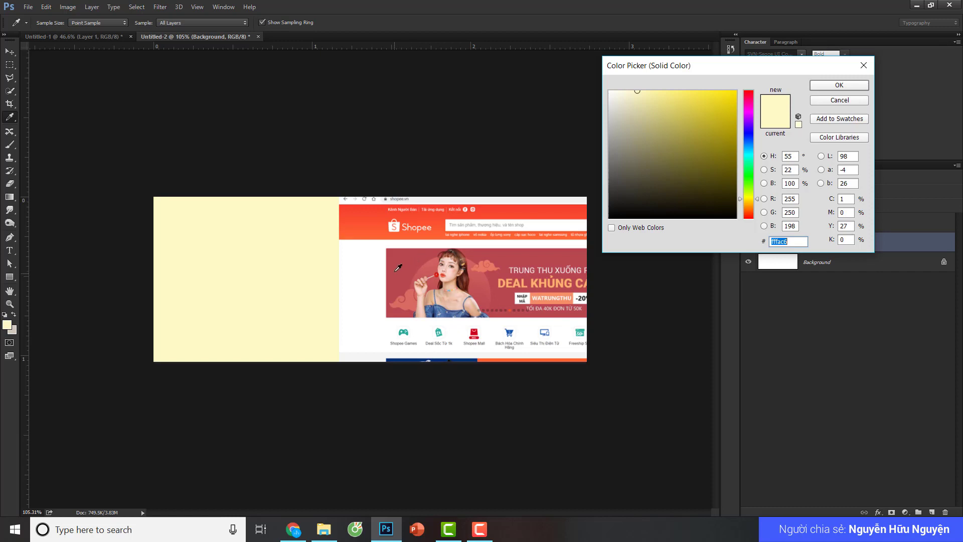
pyautogui.click(412, 257)
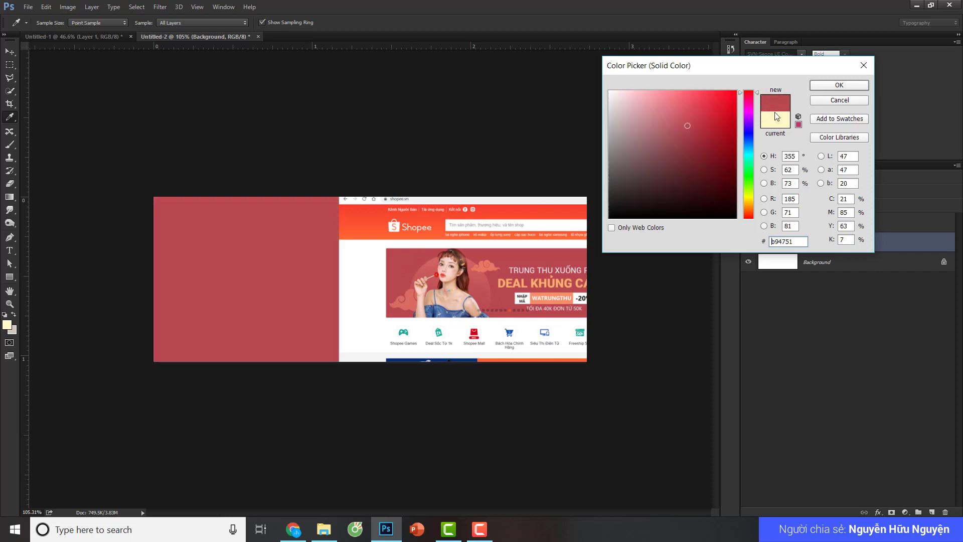
pyautogui.click(842, 87)
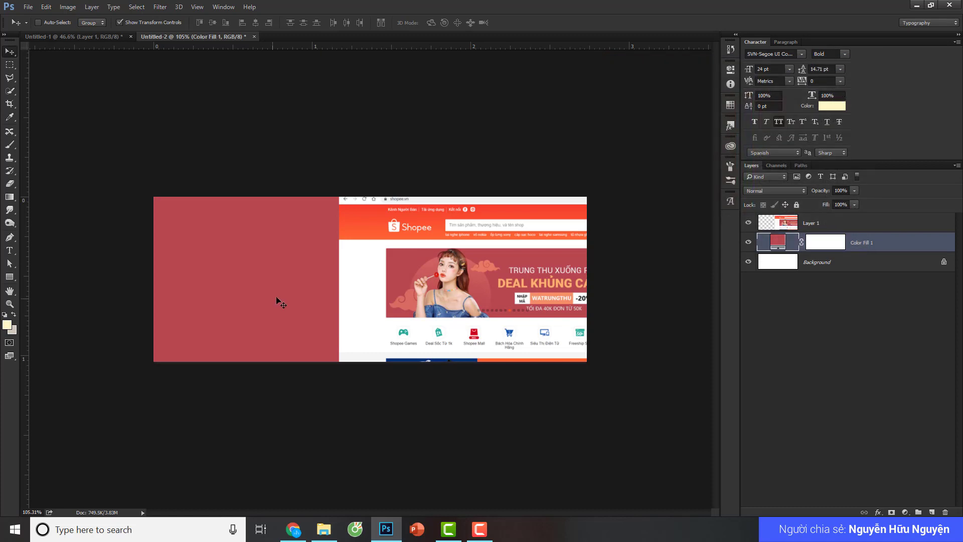
pyautogui.click(749, 223)
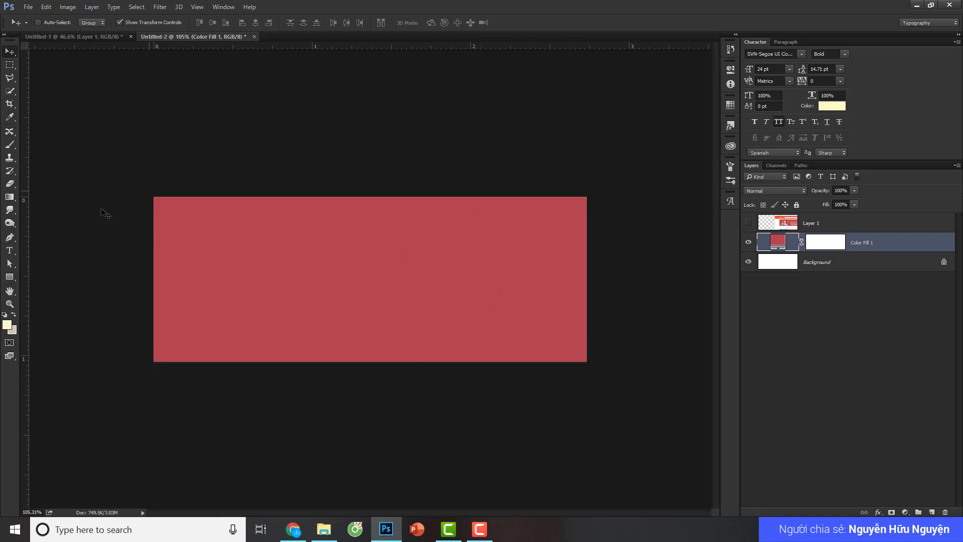
# Draw a tall gradient rectangle over the banner's left side and start transforming it
pyautogui.click(10, 277)
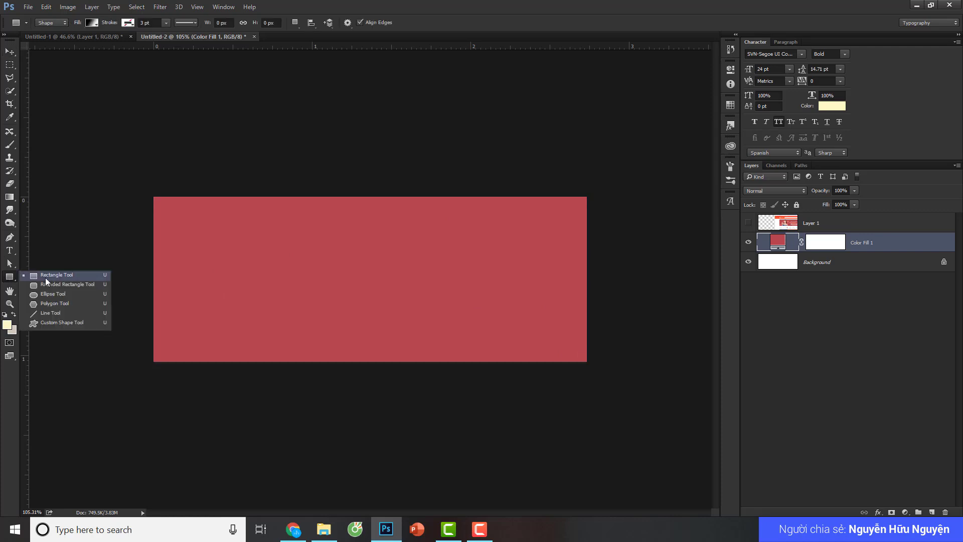
pyautogui.click(45, 278)
pyautogui.moveTo(141, 117); pyautogui.dragTo(428, 429)
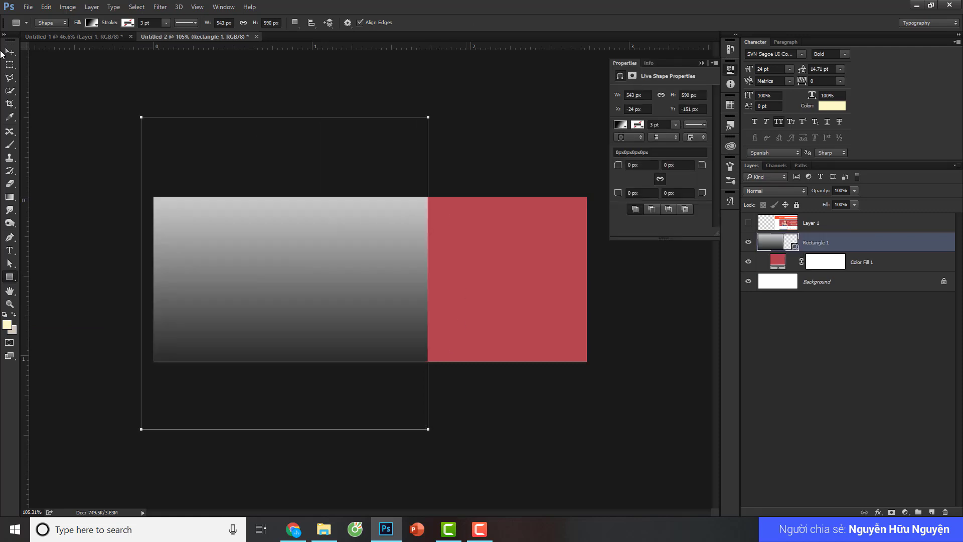
pyautogui.hotkey('ctrl', 't')
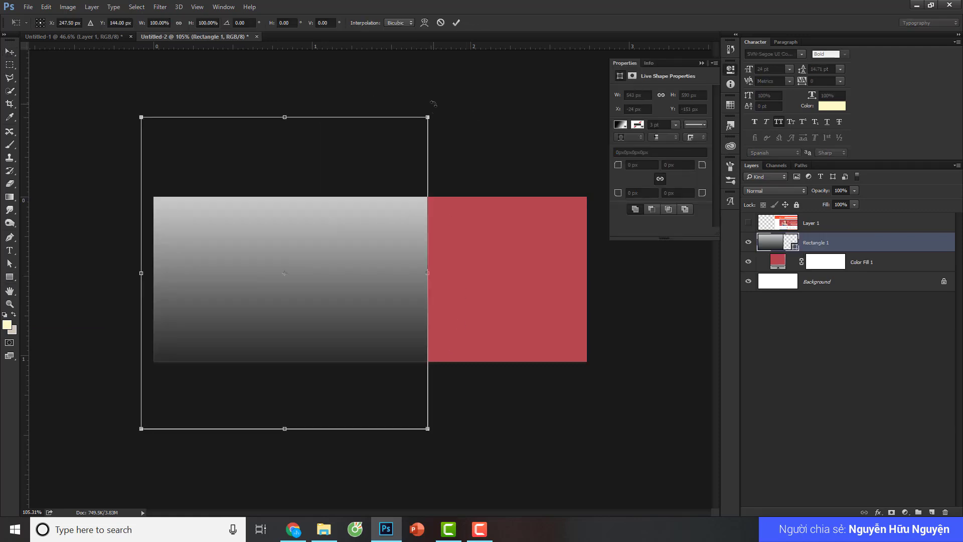
# Rotate the rectangle about 33° and widen it toward the upper left
pyautogui.moveTo(433, 104); pyautogui.dragTo(564, 196)
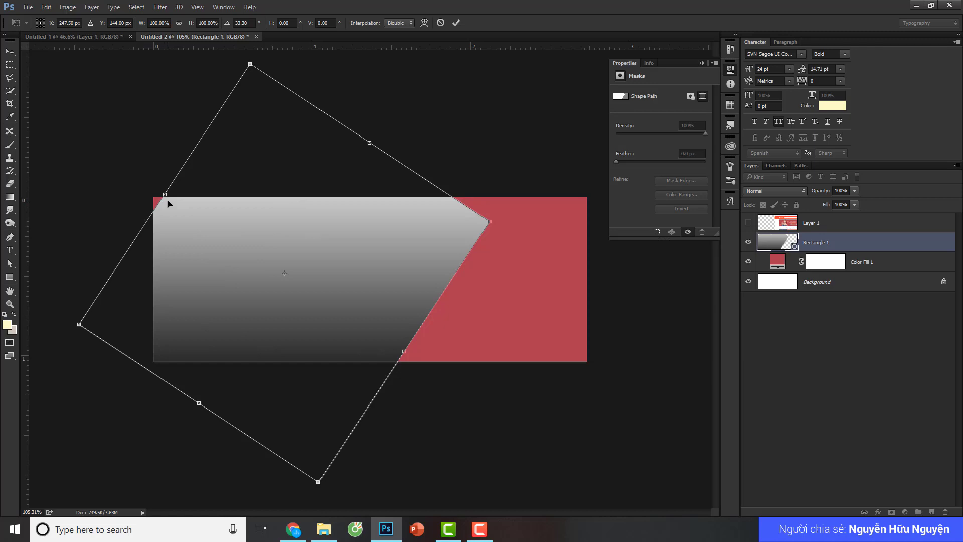
pyautogui.moveTo(166, 196); pyautogui.dragTo(298, 219)
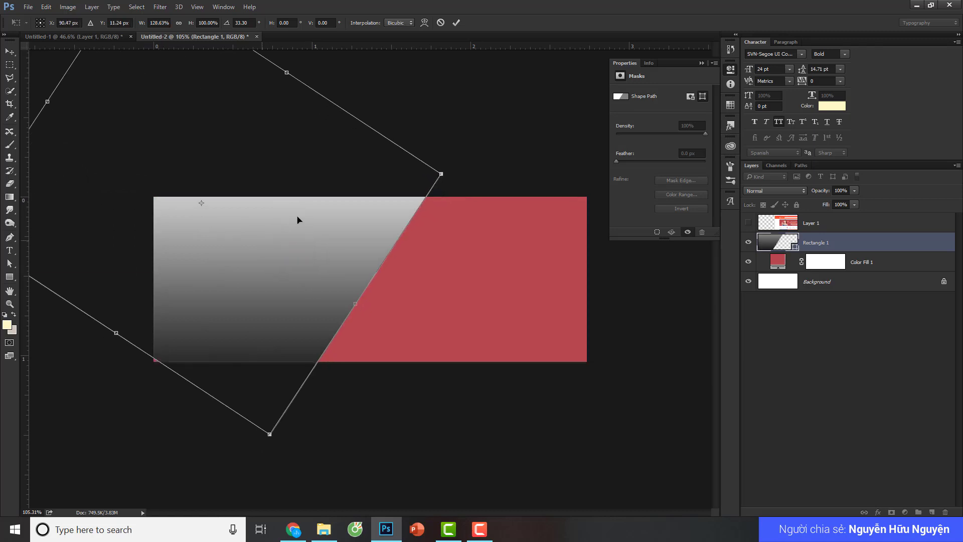
pyautogui.click(456, 22)
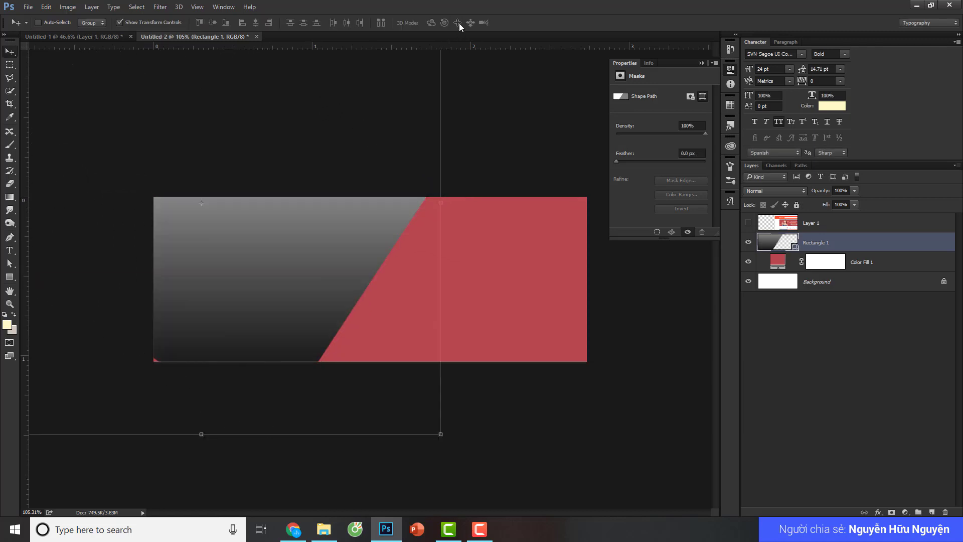
# Show the Shopee screenshot, shift it about 154 px right, and reselect Rectangle 1
pyautogui.click(748, 224)
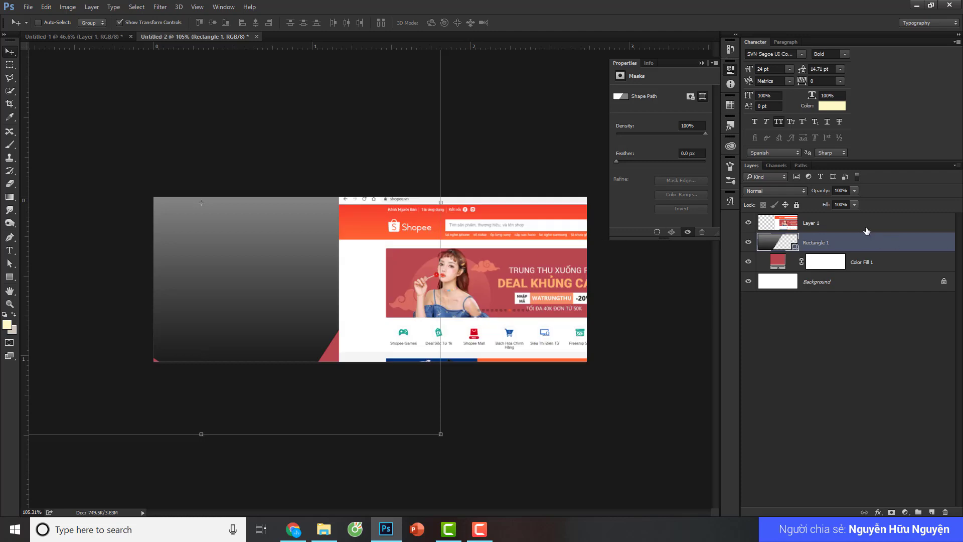
pyautogui.click(813, 223)
pyautogui.moveTo(497, 308); pyautogui.dragTo(574, 305)
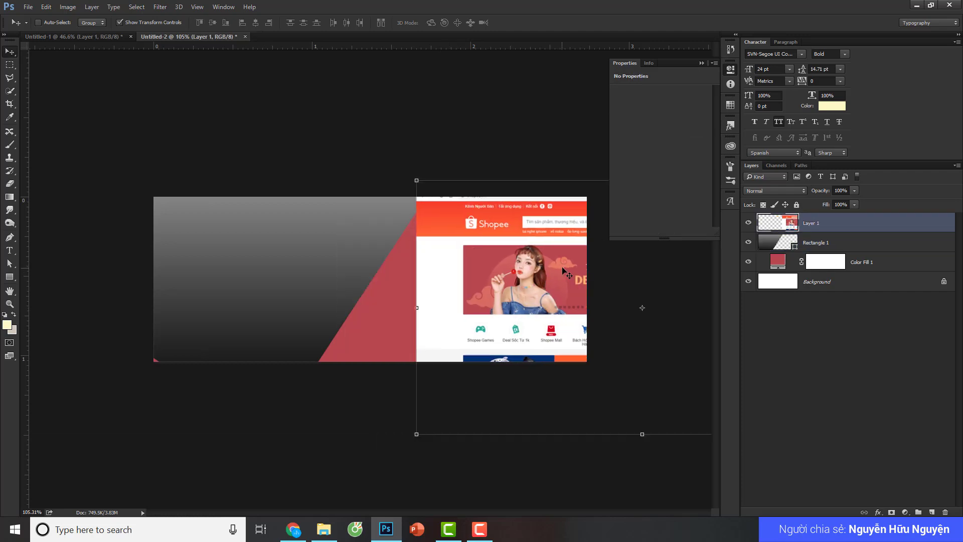
pyautogui.click(766, 245)
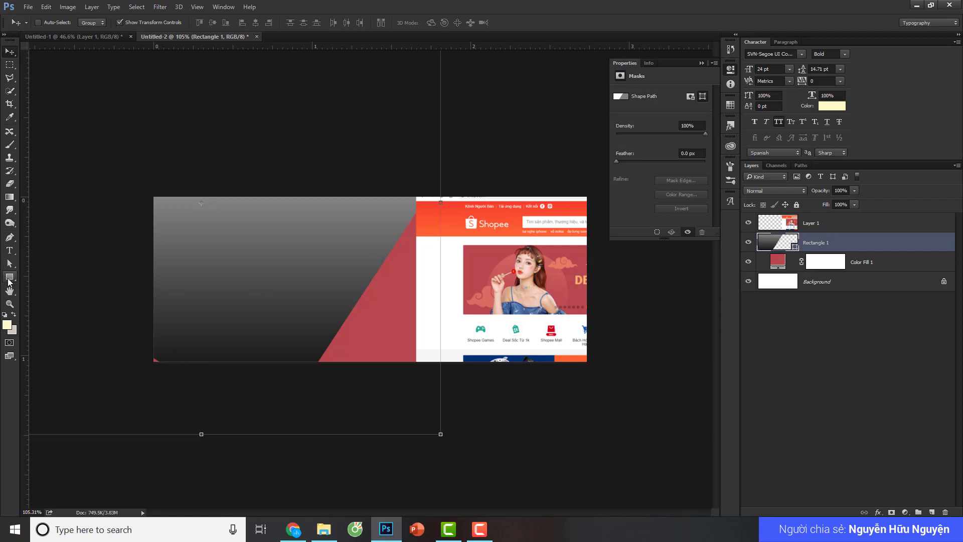
pyautogui.click(10, 278)
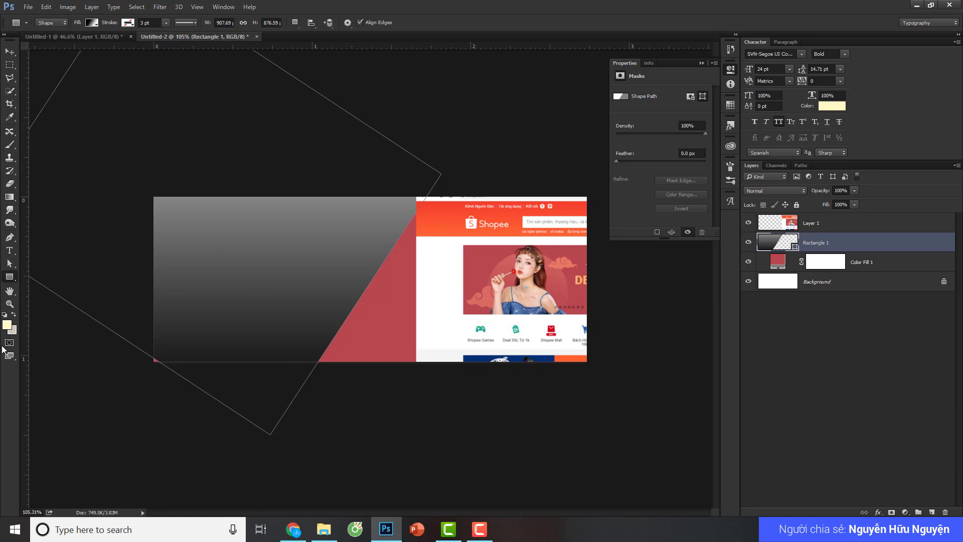
# Change the rectangle's fill to solid salmon e87863 sampled from the screenshot
pyautogui.click(88, 22)
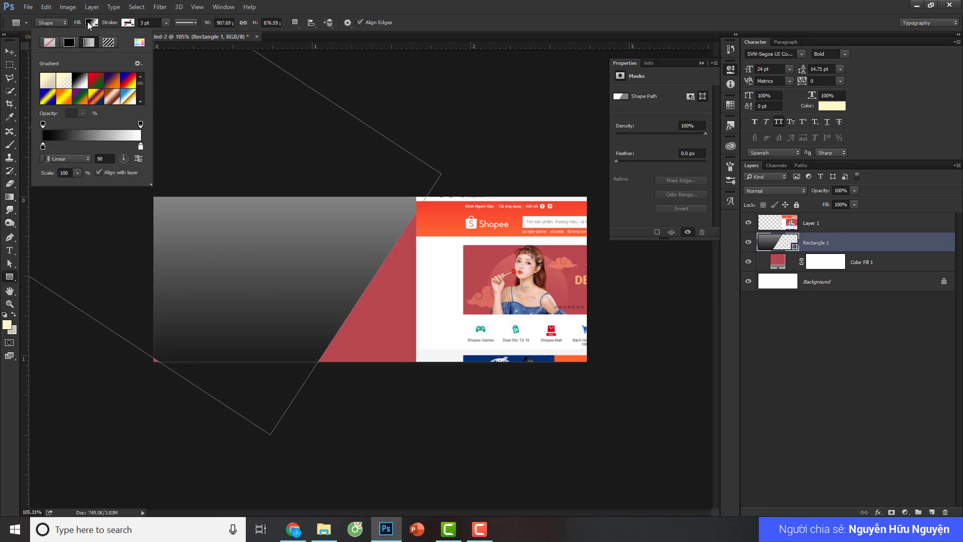
pyautogui.click(71, 43)
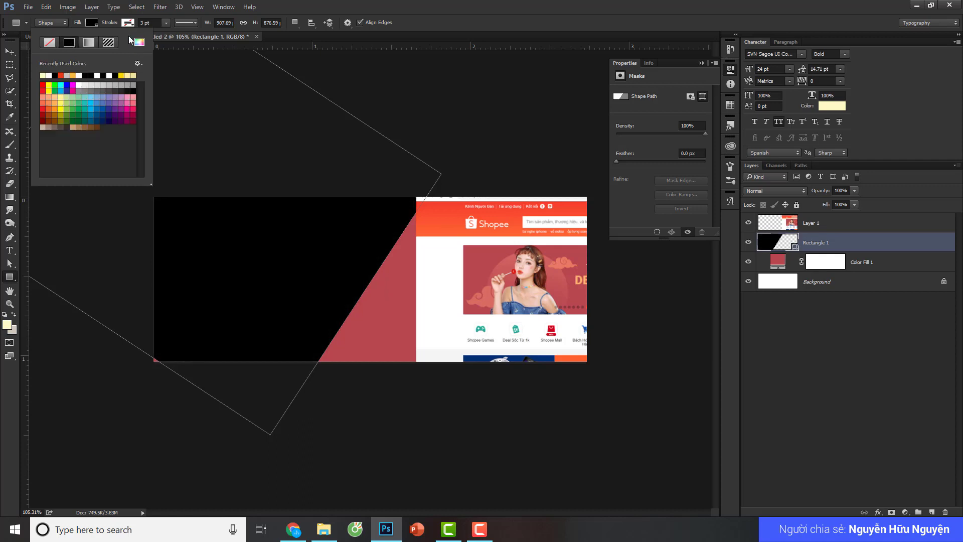
pyautogui.click(139, 42)
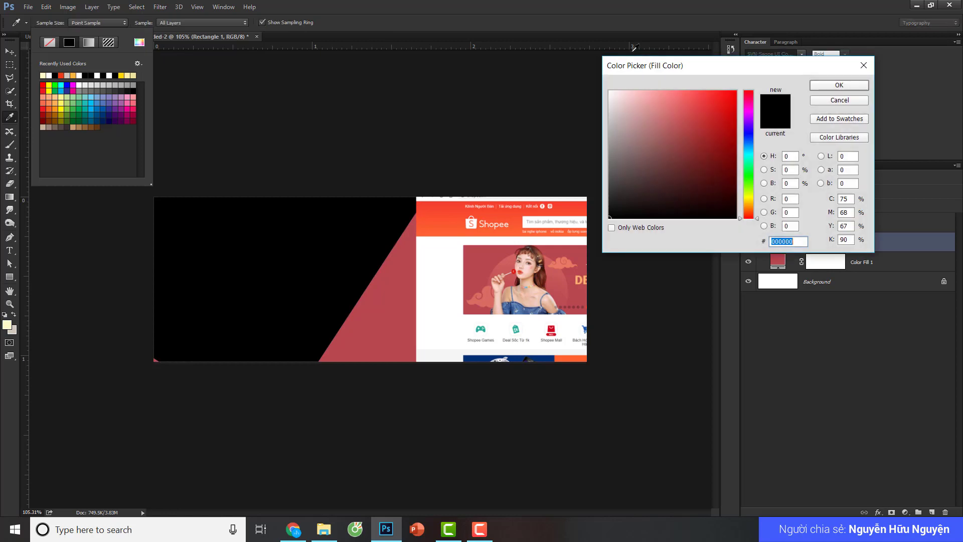
pyautogui.moveTo(663, 67)
pyautogui.mouseDown()
pyautogui.moveTo(682, 203)
pyautogui.moveTo(678, 191)
pyautogui.mouseUp()
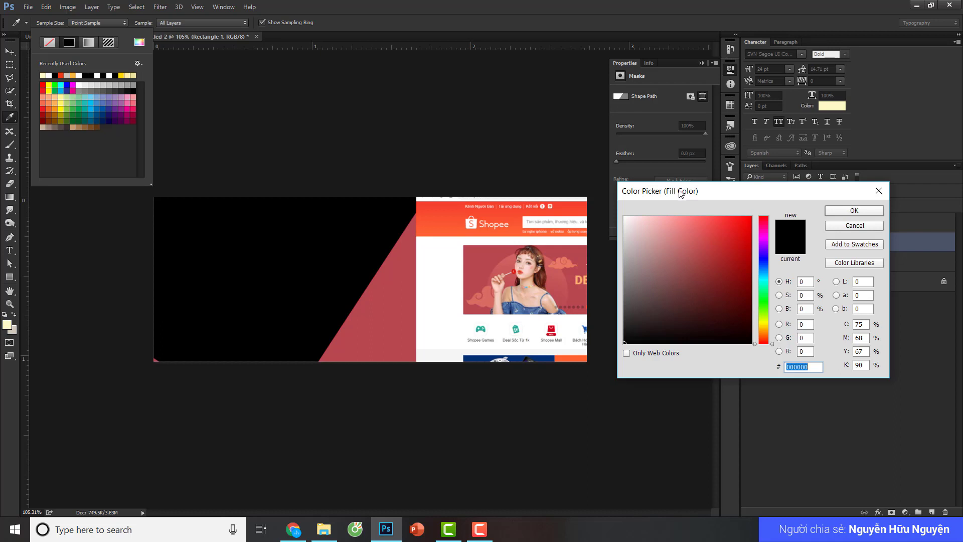
pyautogui.moveTo(681, 193); pyautogui.dragTo(679, 185)
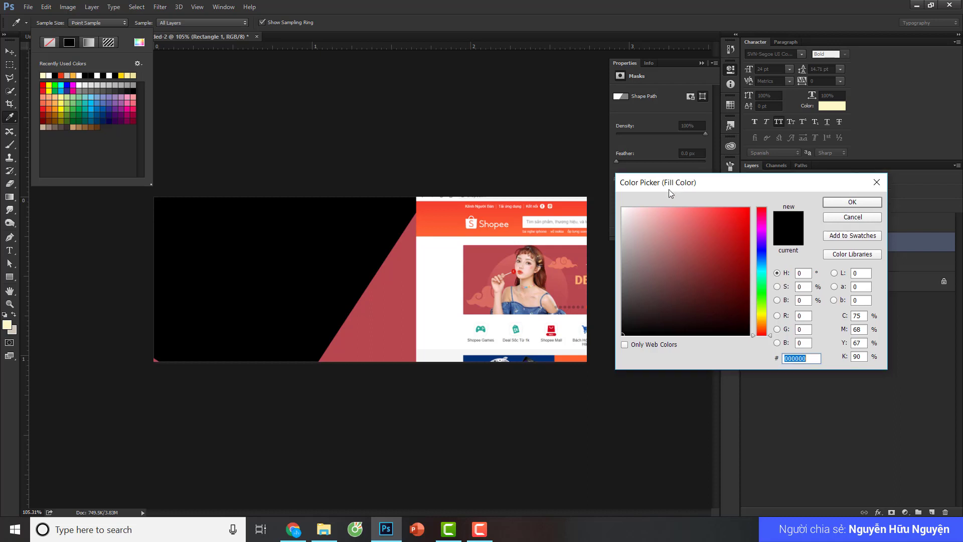
pyautogui.click(562, 264)
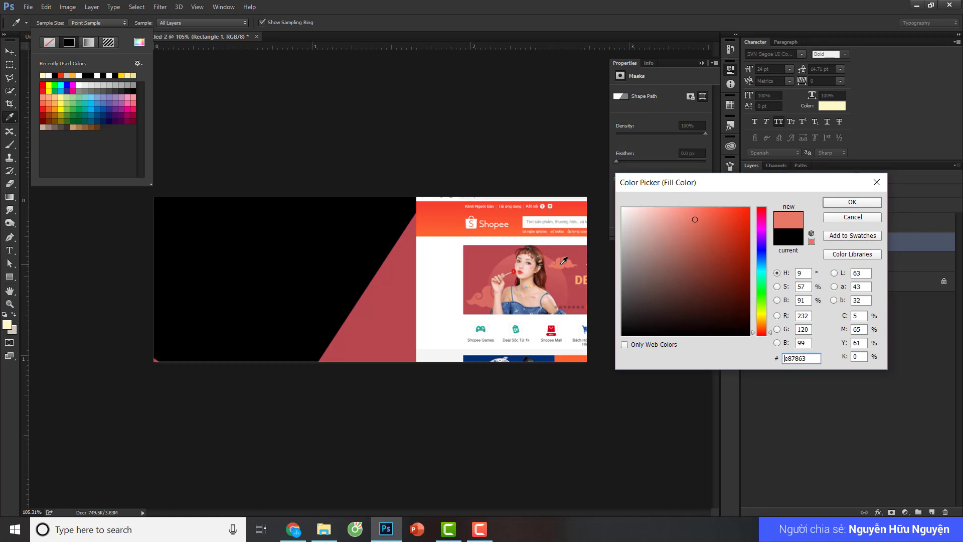
pyautogui.click(856, 200)
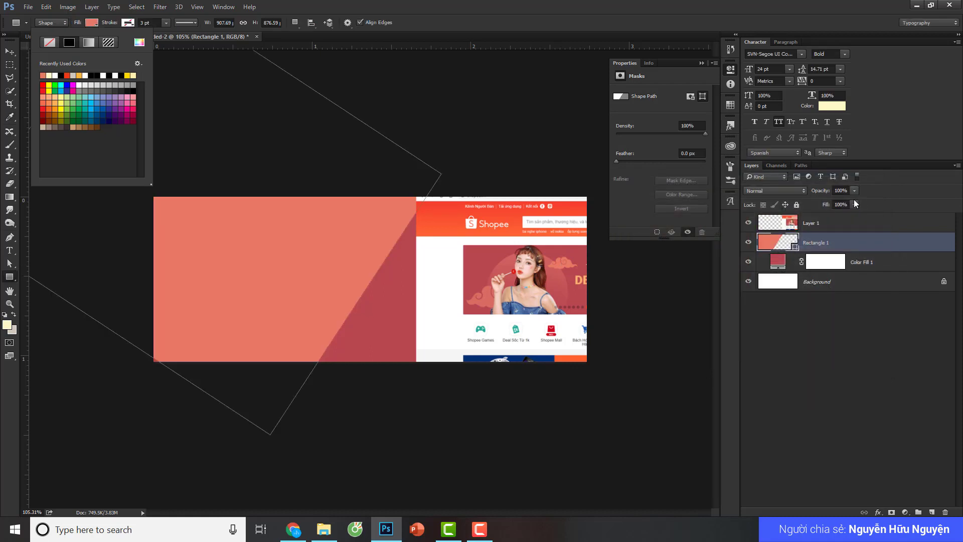
# Hide the Shopee screenshot layer and switch over to Chrome
pyautogui.press('v')
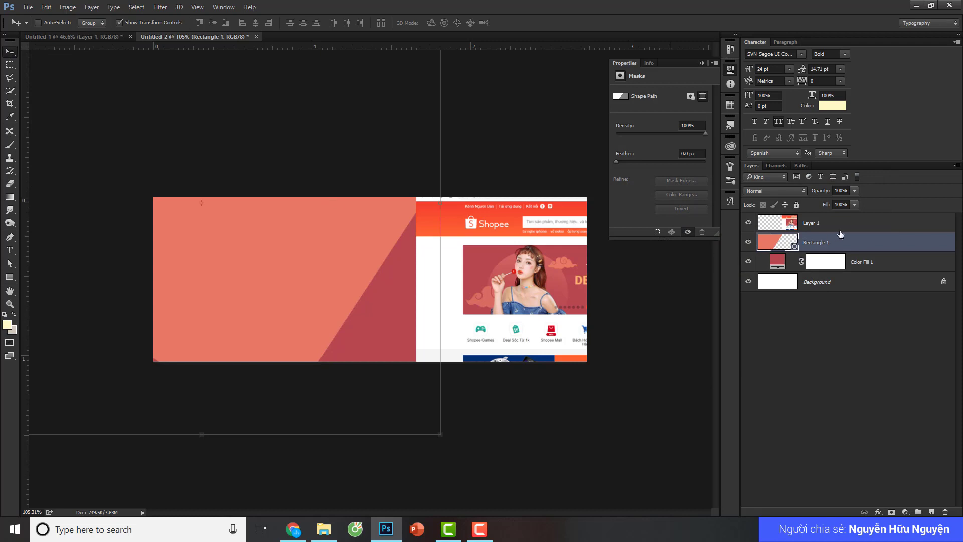
pyautogui.click(839, 226)
pyautogui.click(748, 224)
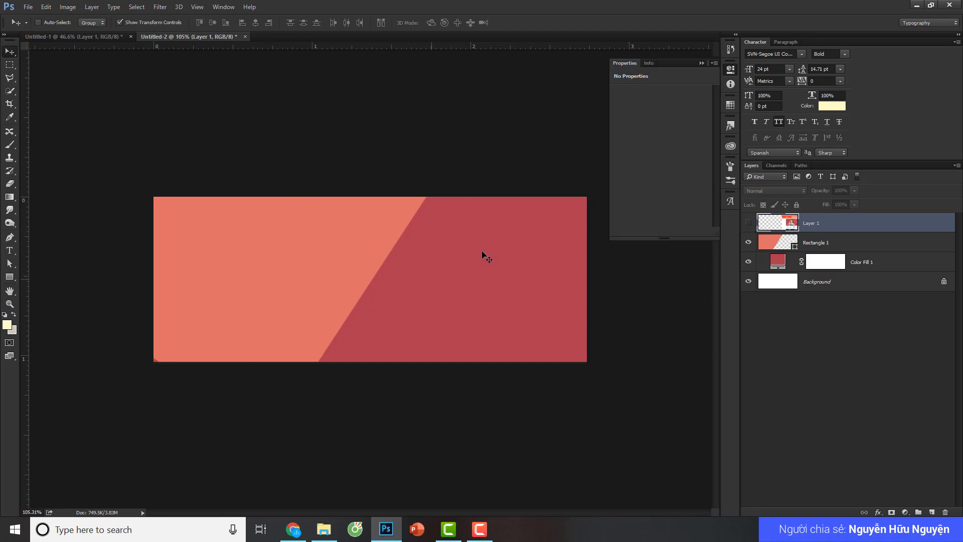
pyautogui.click(293, 530)
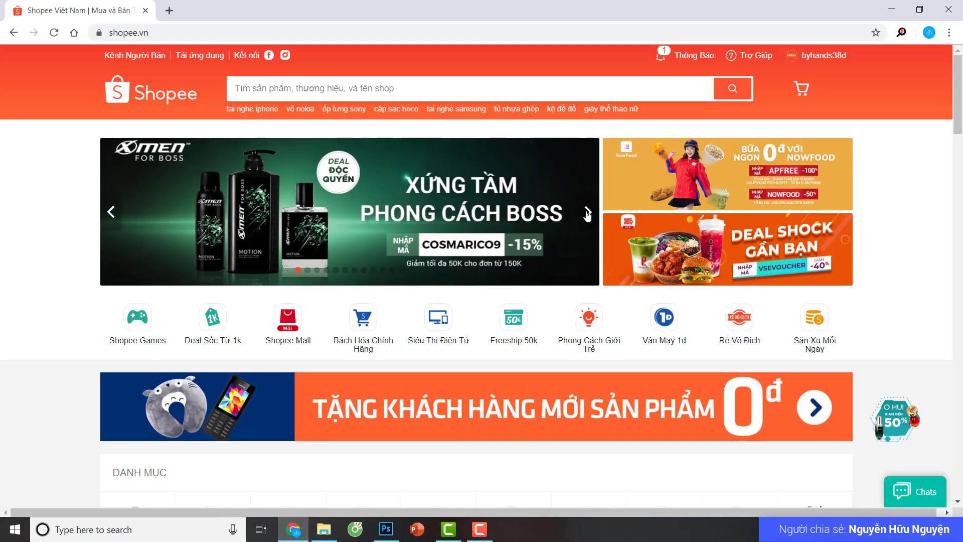
# Step the Shopee carousel forward twice and back to the milk promotion slide, then return to Photoshop
pyautogui.click(587, 213)
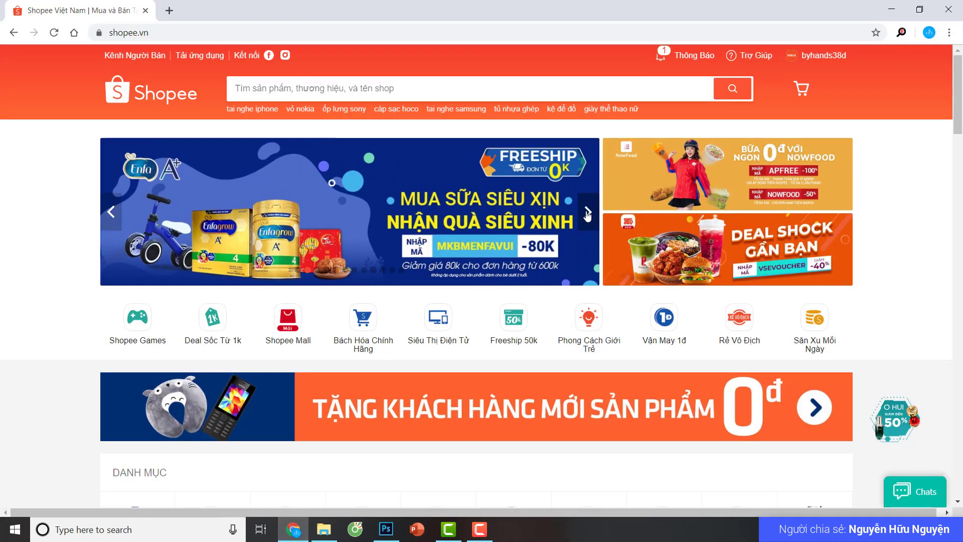
pyautogui.click(588, 212)
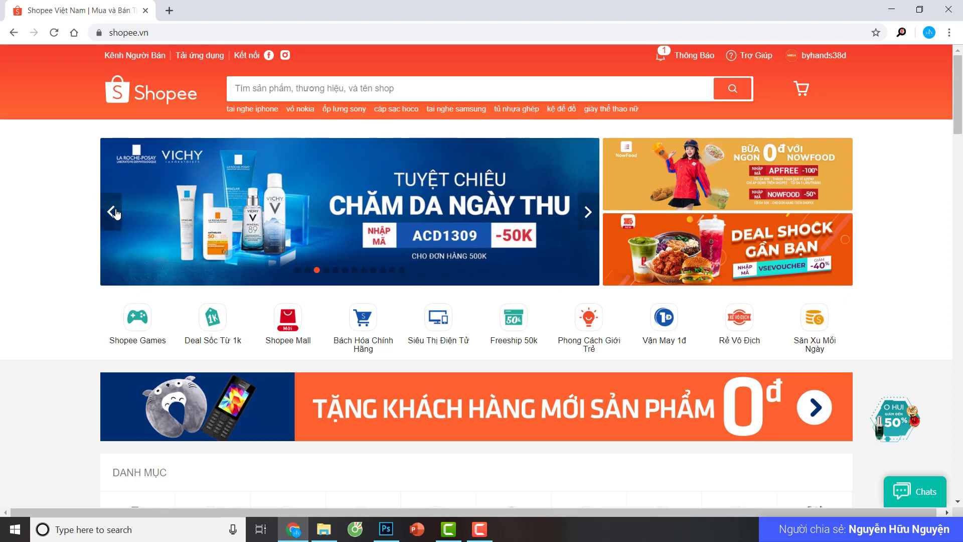
pyautogui.click(111, 212)
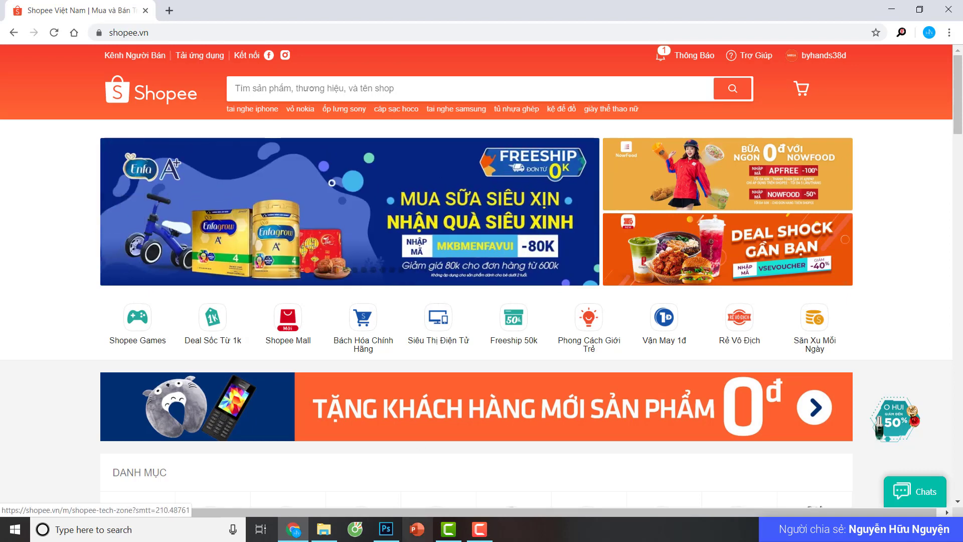
pyautogui.click(385, 528)
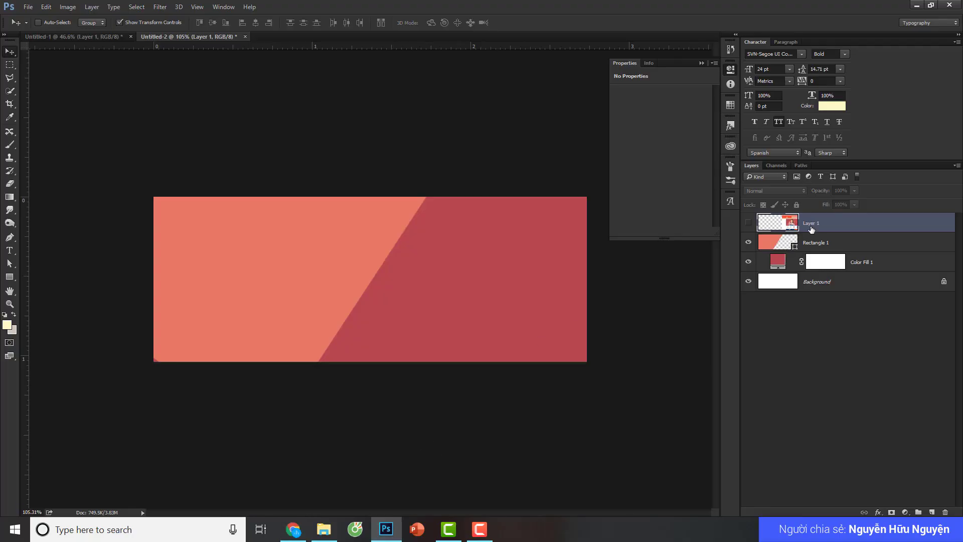
# Delete the old layers, paste the Enfagrow milk promotion screenshot, and move it to the banner's right
pyautogui.press('Delete')
pyautogui.press('Delete')
pyautogui.press('Delete')
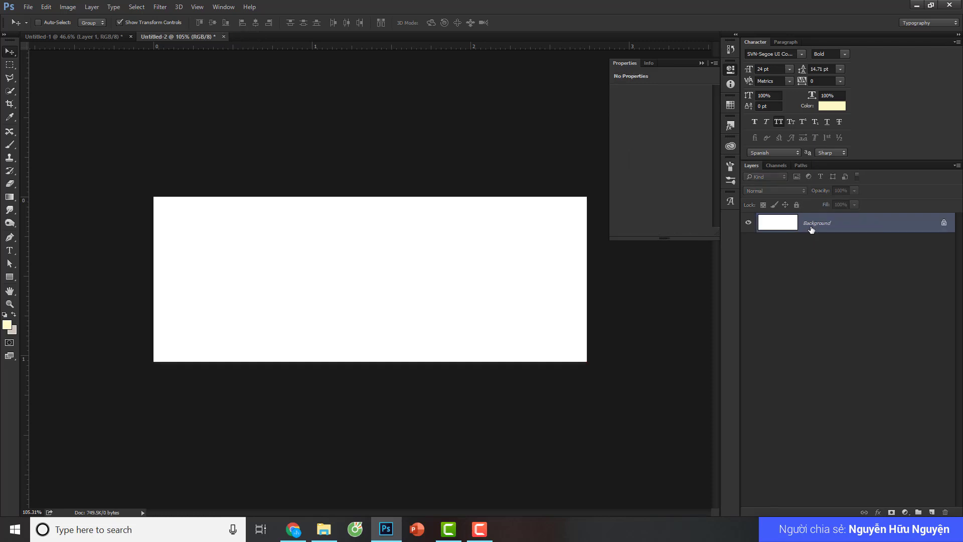
pyautogui.scroll(3, 349, 236)
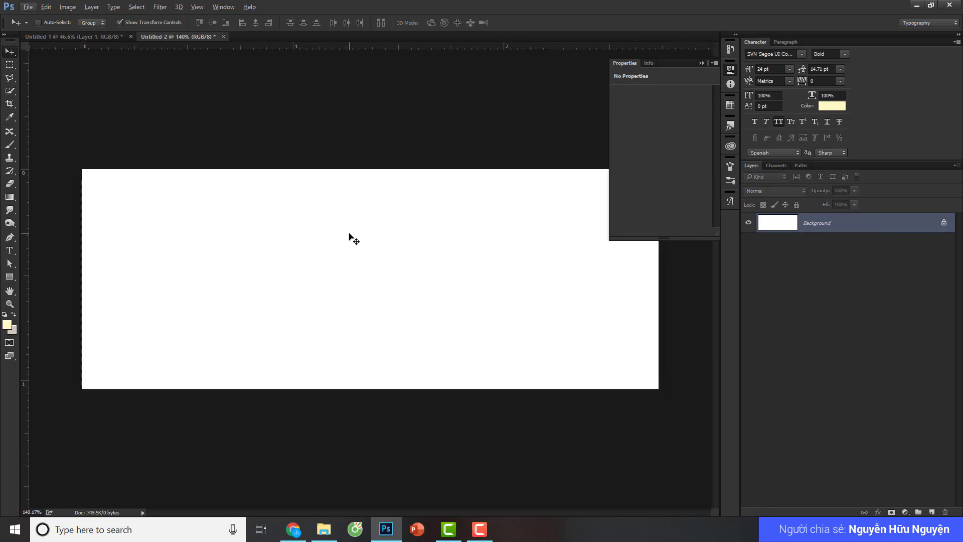
pyautogui.scroll(-4, 351, 236)
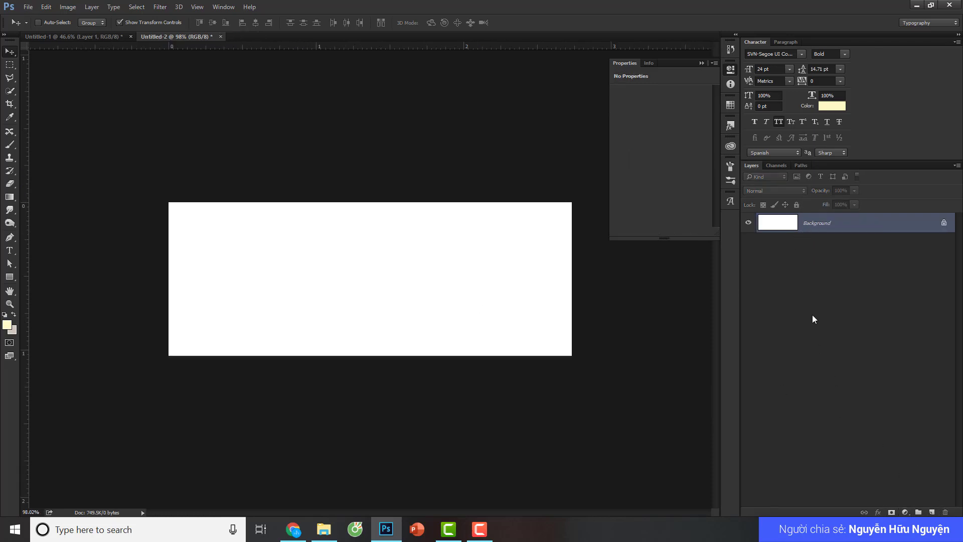
pyautogui.hotkey('ctrl', 'v')
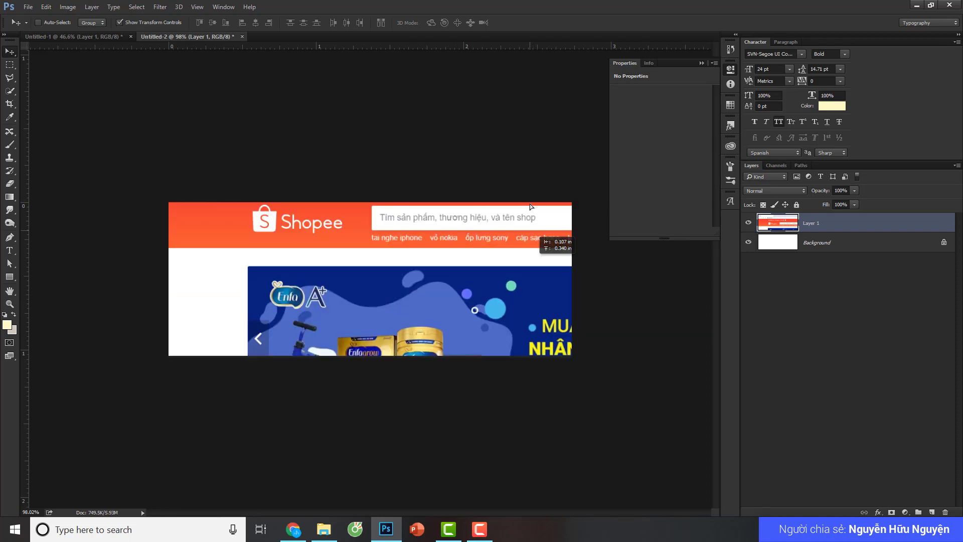
pyautogui.moveTo(529, 203)
pyautogui.mouseDown()
pyautogui.moveTo(594, 277)
pyautogui.moveTo(519, 260)
pyautogui.mouseUp()
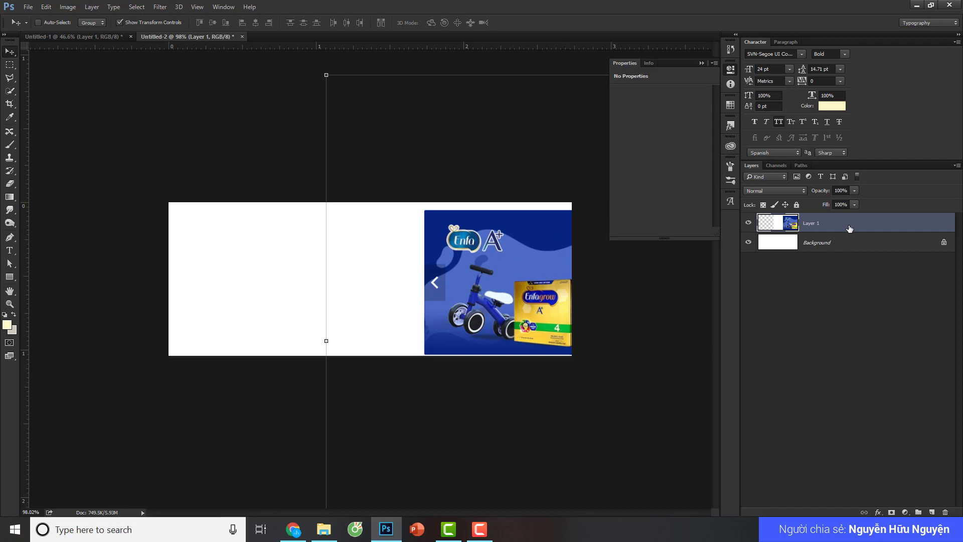
pyautogui.click(859, 244)
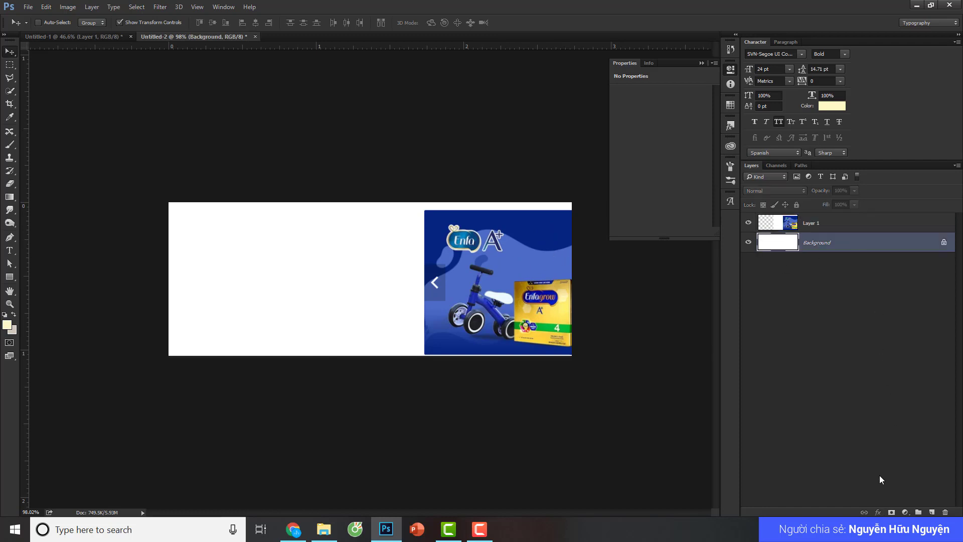
pyautogui.click(904, 512)
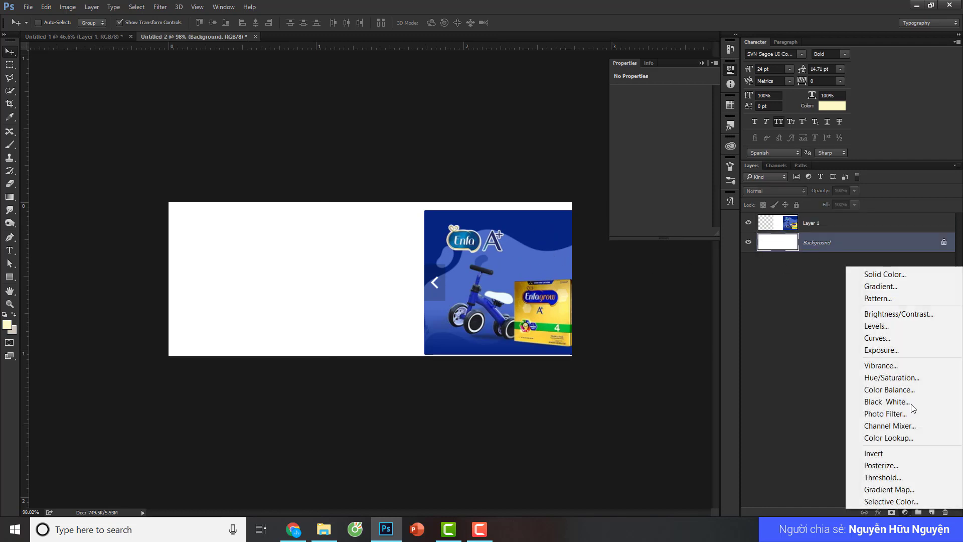
# Add a gradient fill layer starting from the Red, Green preset
pyautogui.click(915, 288)
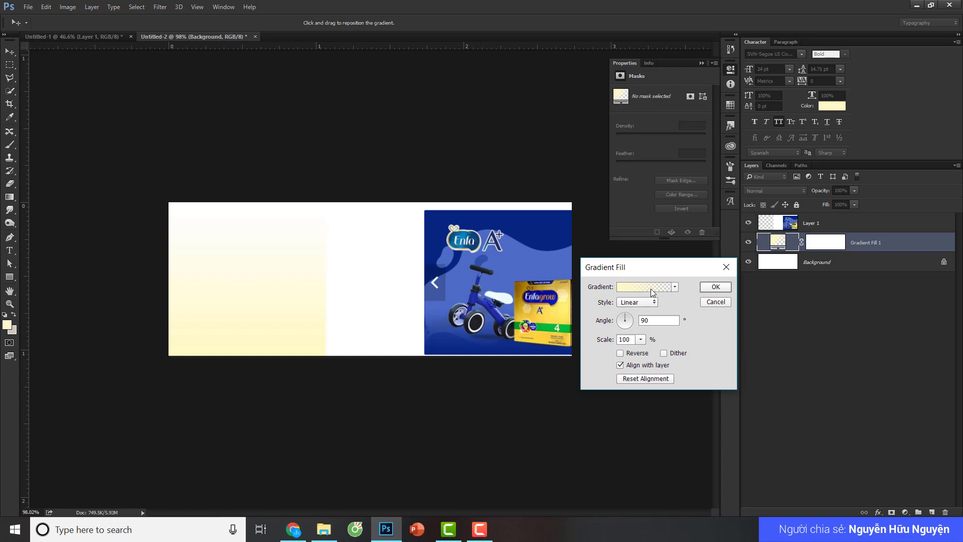
pyautogui.click(651, 288)
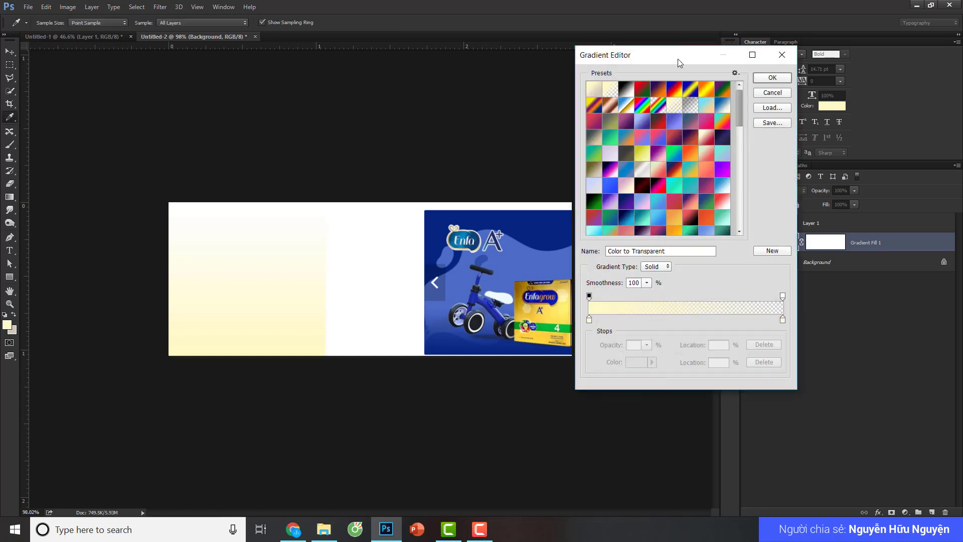
pyautogui.moveTo(678, 59)
pyautogui.mouseDown()
pyautogui.moveTo(468, 99)
pyautogui.moveTo(742, 154)
pyautogui.mouseUp()
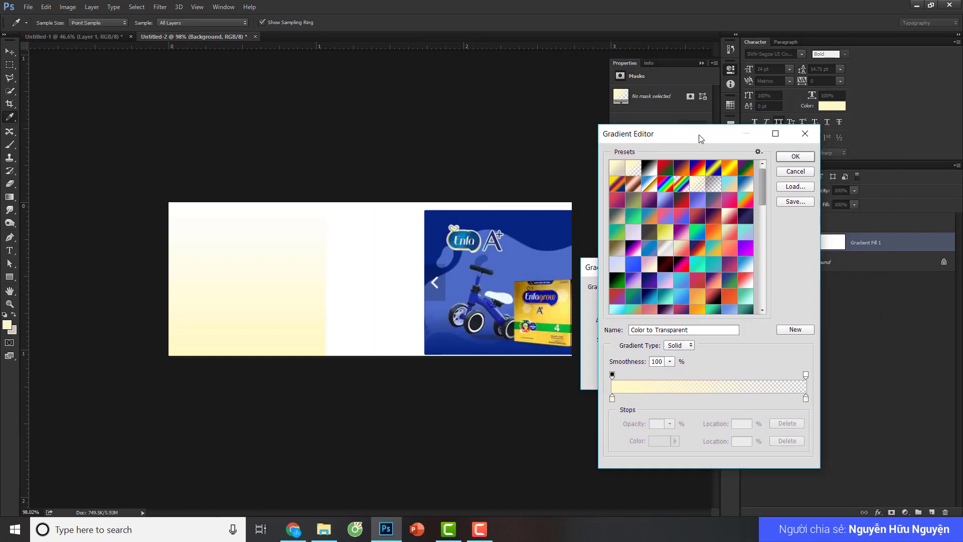
pyautogui.moveTo(741, 155); pyautogui.dragTo(756, 129)
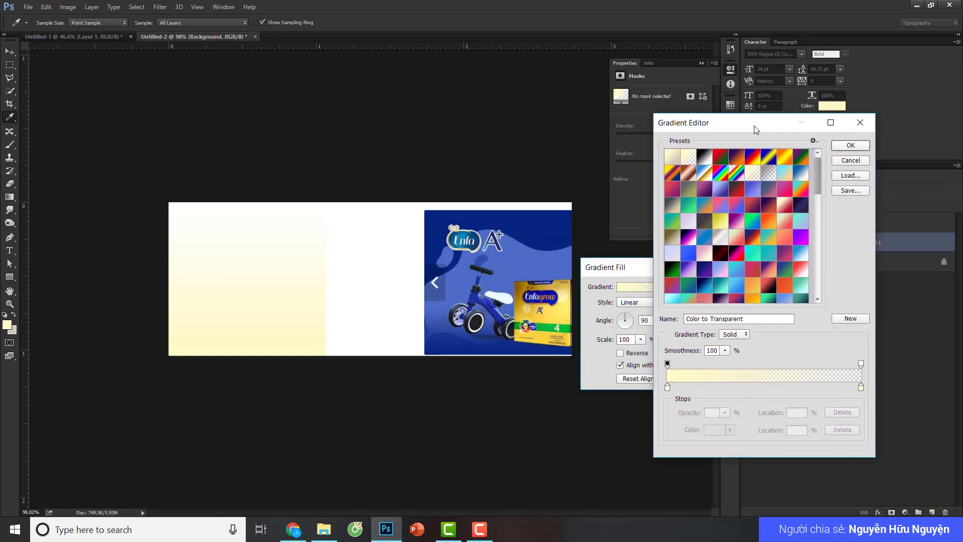
pyautogui.click(720, 158)
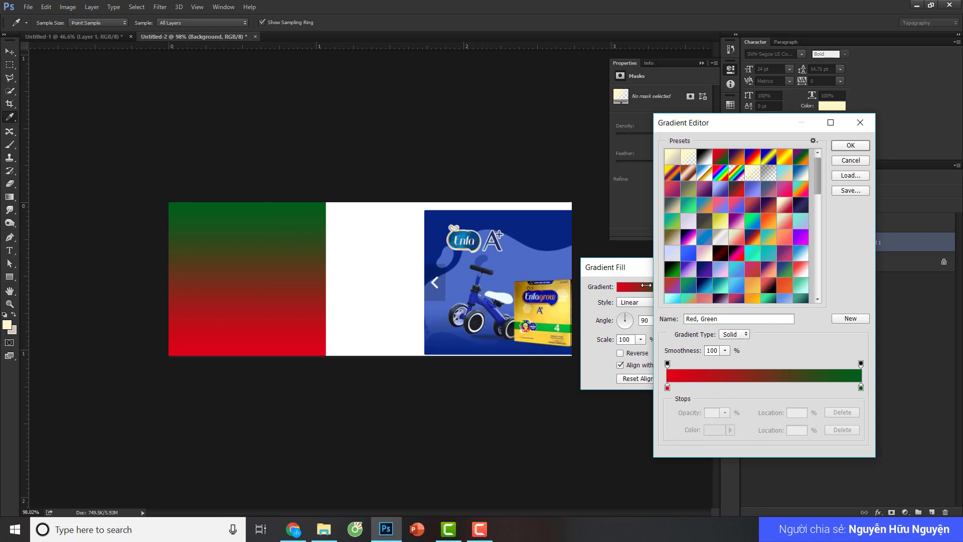
pyautogui.moveTo(753, 132); pyautogui.dragTo(796, 104)
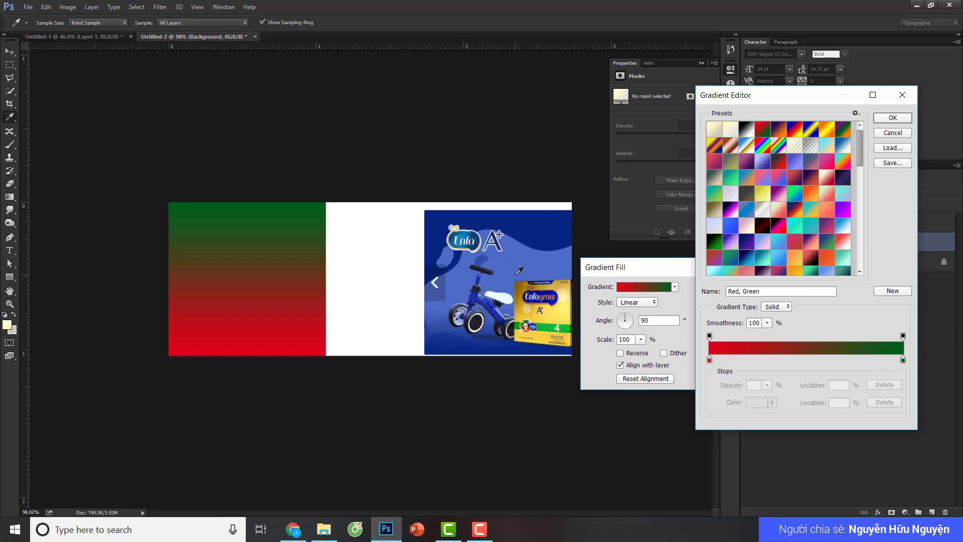
# Recolour the gradient stops with a dark blue and a lighter blue sampled from the image
pyautogui.click(710, 360)
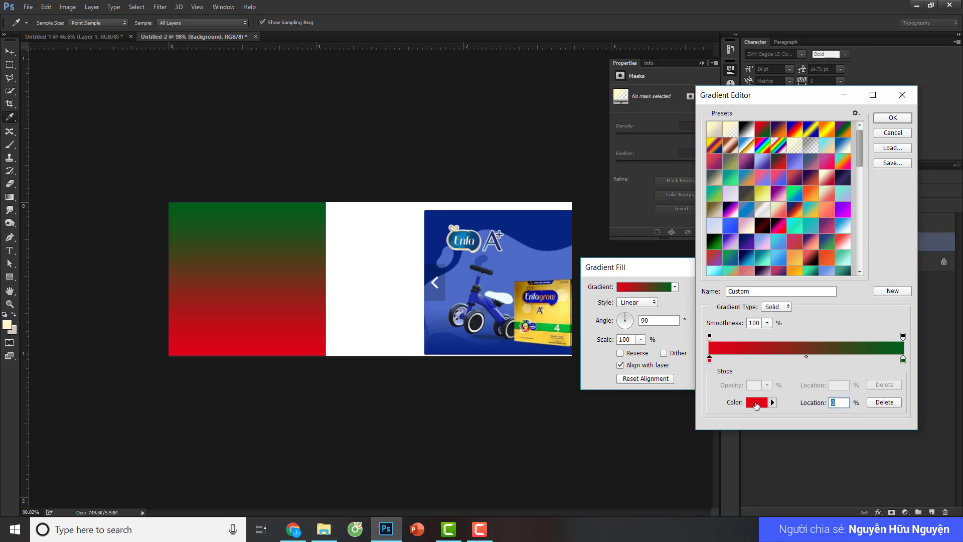
pyautogui.click(757, 402)
pyautogui.click(537, 225)
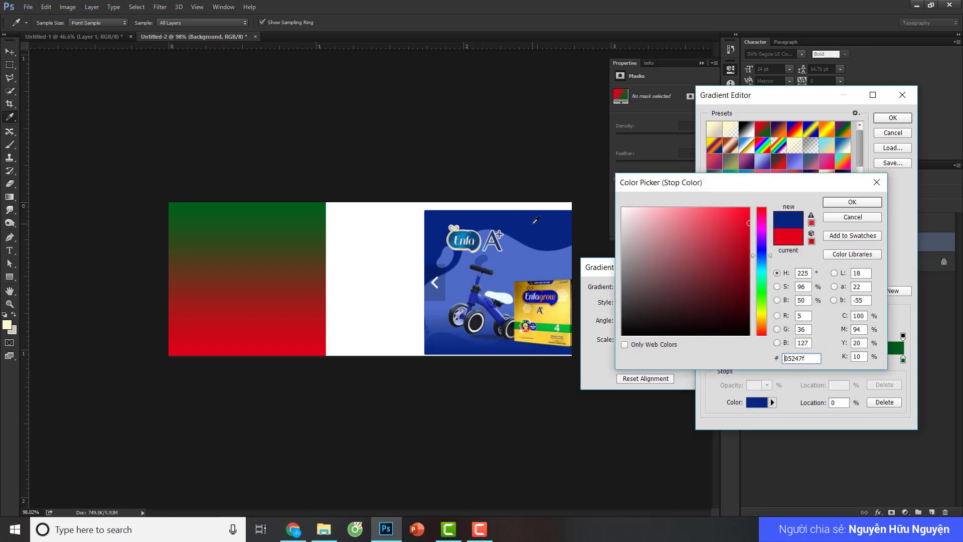
pyautogui.click(852, 202)
pyautogui.click(903, 359)
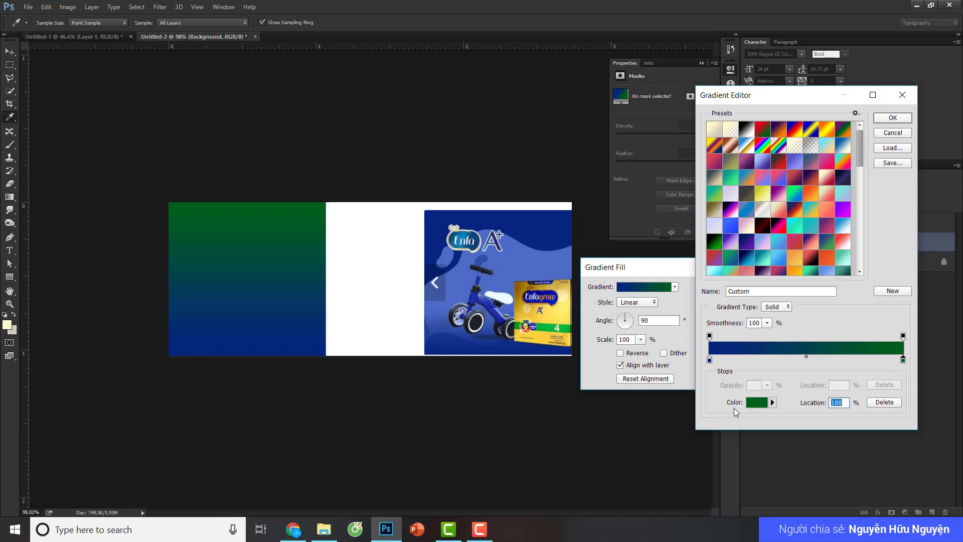
pyautogui.click(756, 402)
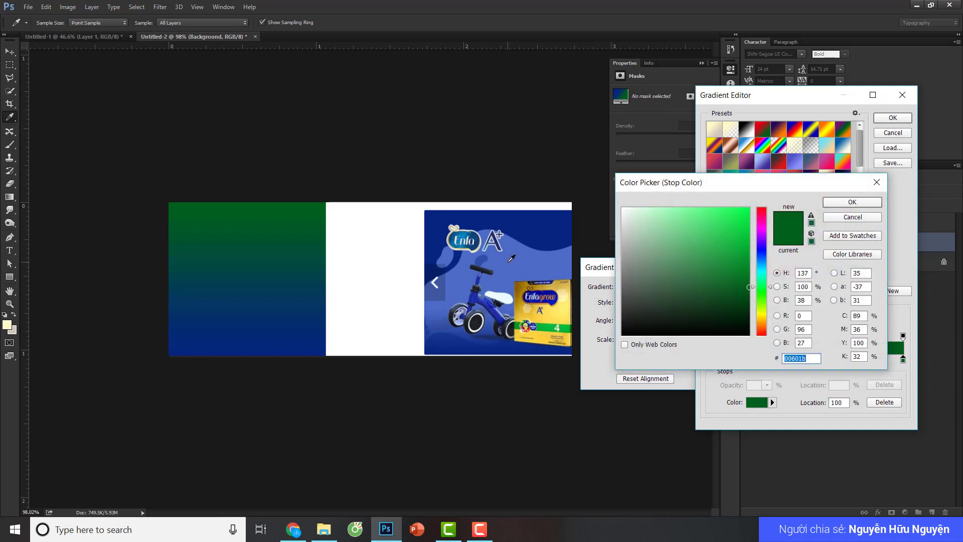
pyautogui.click(512, 258)
pyautogui.click(853, 202)
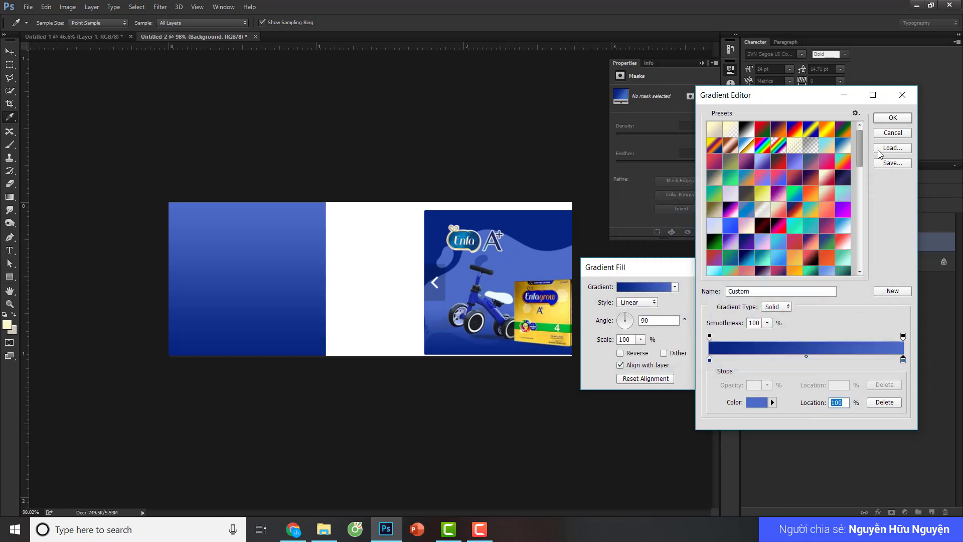
pyautogui.click(895, 118)
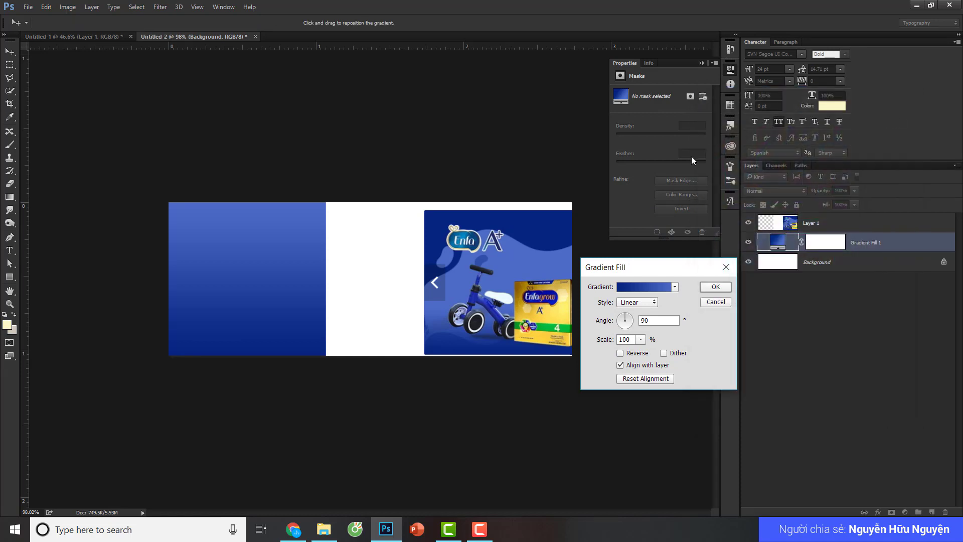
# Confirm the blue gradient fill layer and hide the Shopee reference image
pyautogui.moveTo(650, 265); pyautogui.dragTo(664, 174)
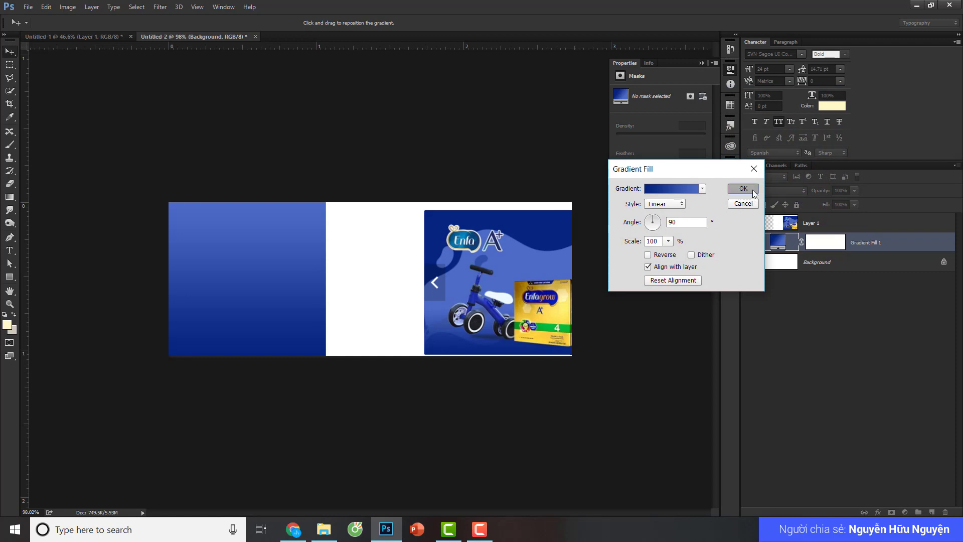
pyautogui.click(749, 193)
pyautogui.click(748, 223)
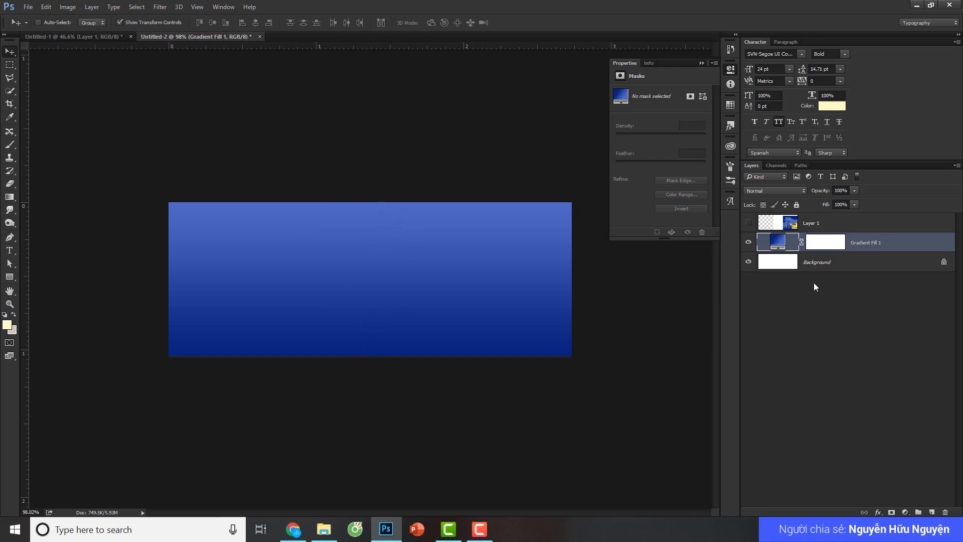
# Change Gradient Fill 1 to a reversed radial gradient scaled to 139%
pyautogui.doubleClick(778, 245)
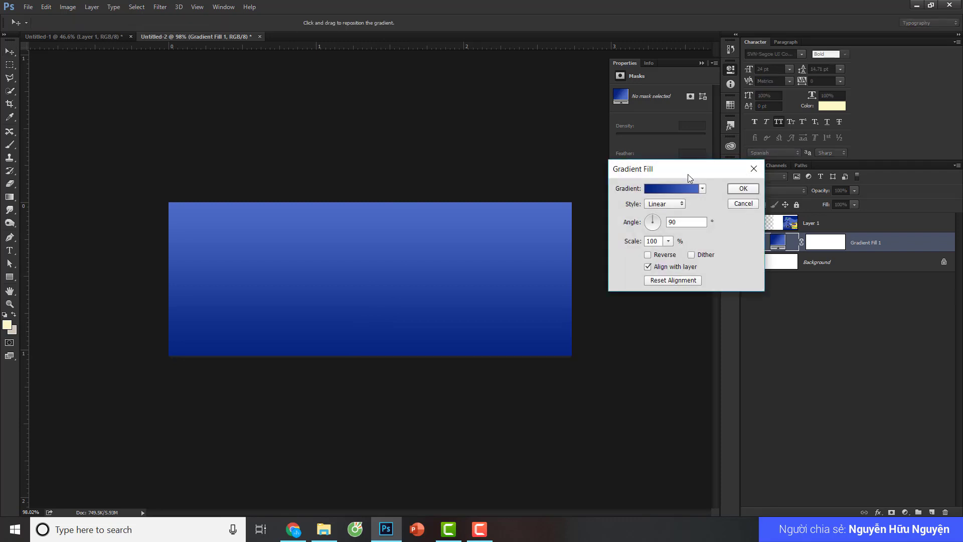
pyautogui.moveTo(687, 170); pyautogui.dragTo(680, 215)
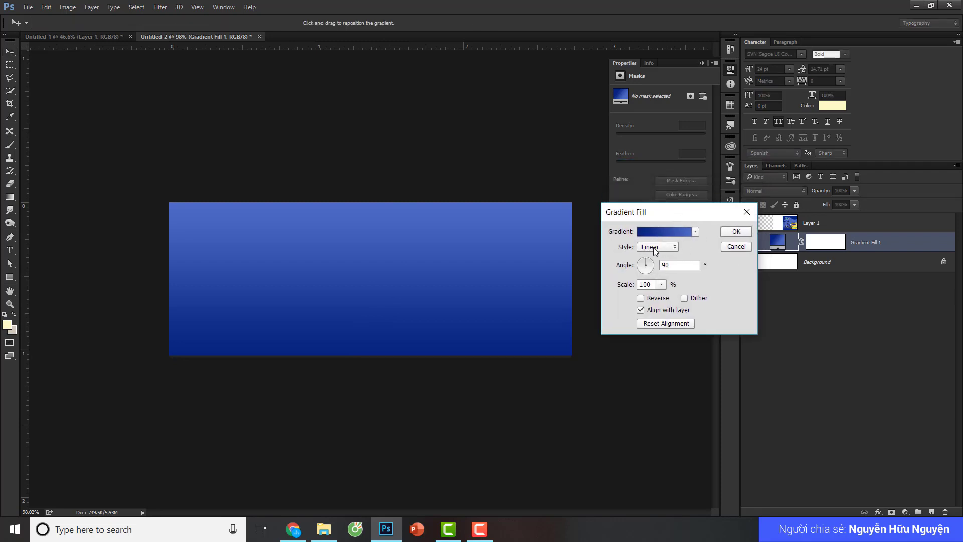
pyautogui.click(645, 248)
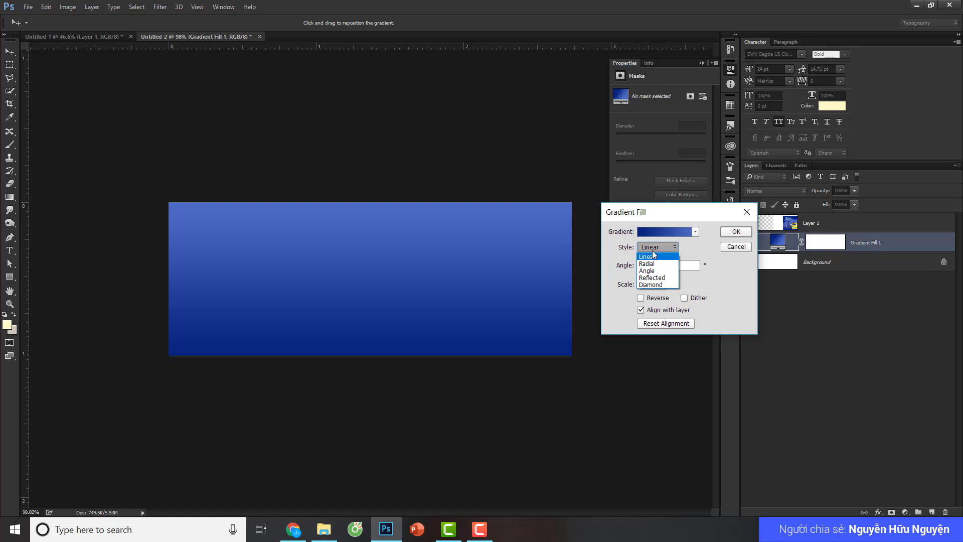
pyautogui.click(648, 263)
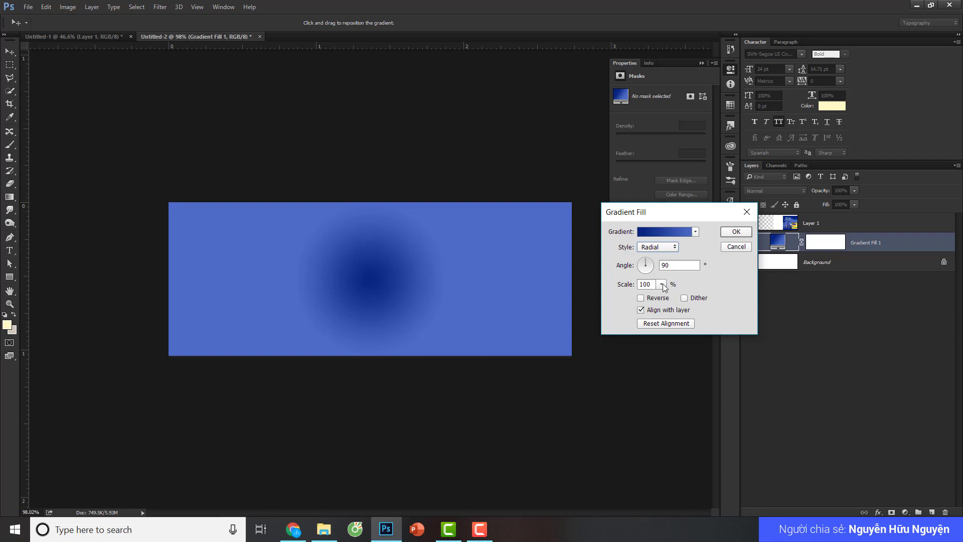
pyautogui.click(658, 299)
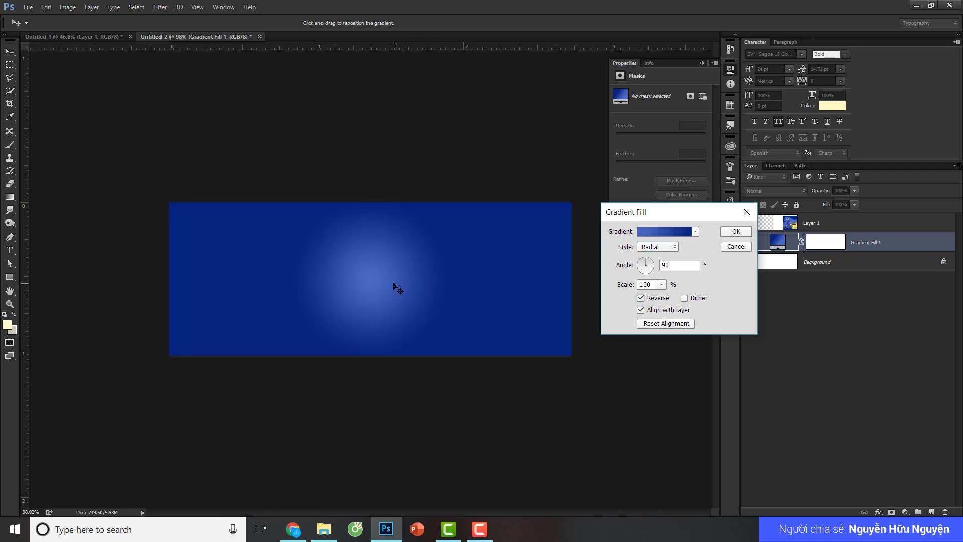
pyautogui.click(661, 284)
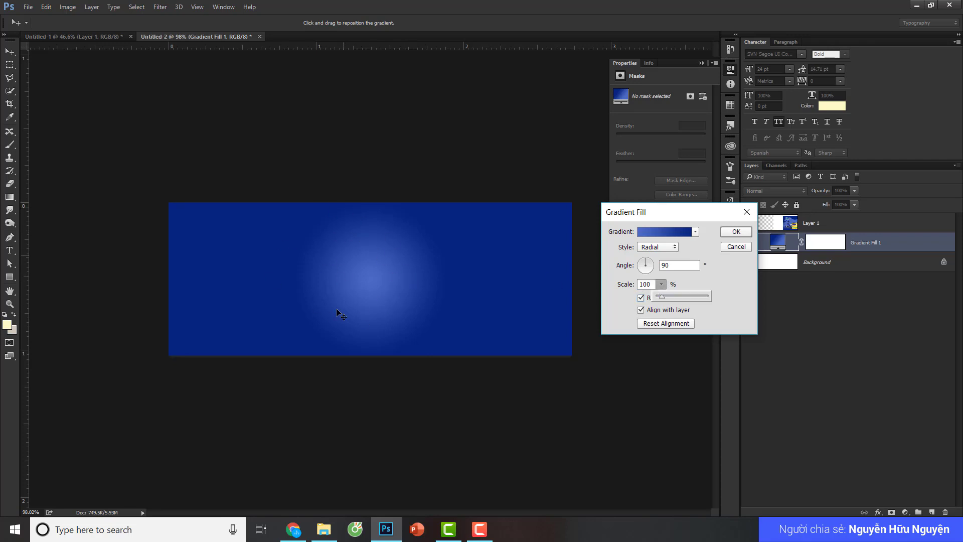
pyautogui.moveTo(663, 297); pyautogui.dragTo(661, 297)
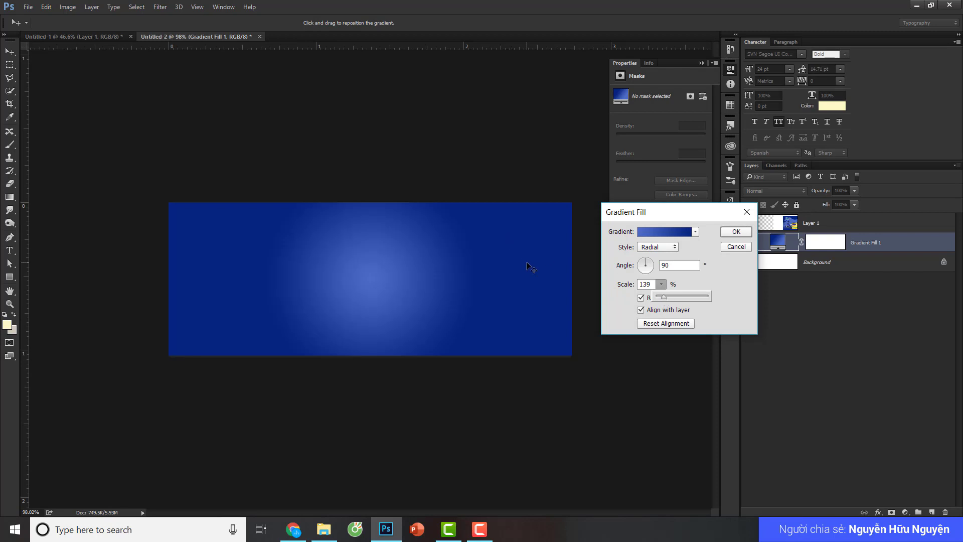
pyautogui.click(727, 235)
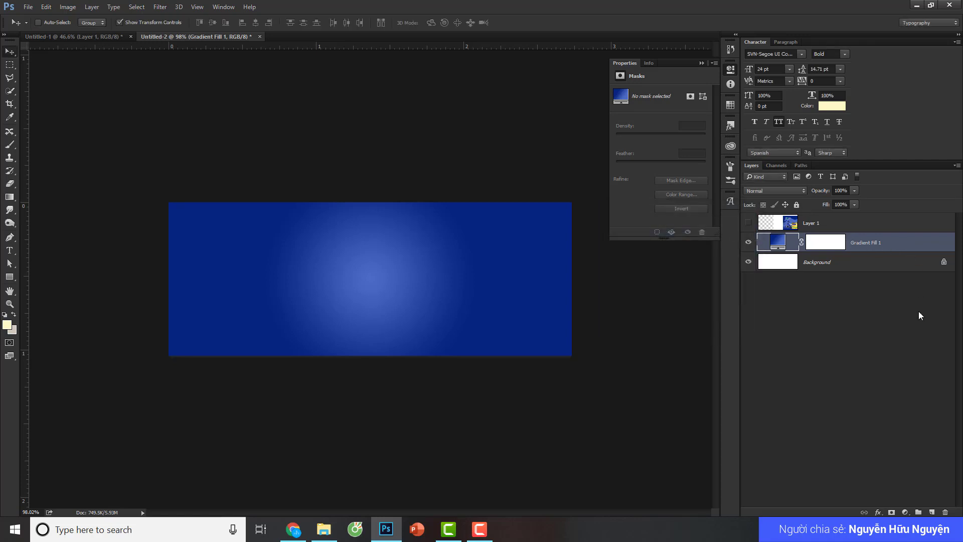
# Add a second gradient fill layer and browse the Gradient Editor presets without changing them
pyautogui.click(906, 512)
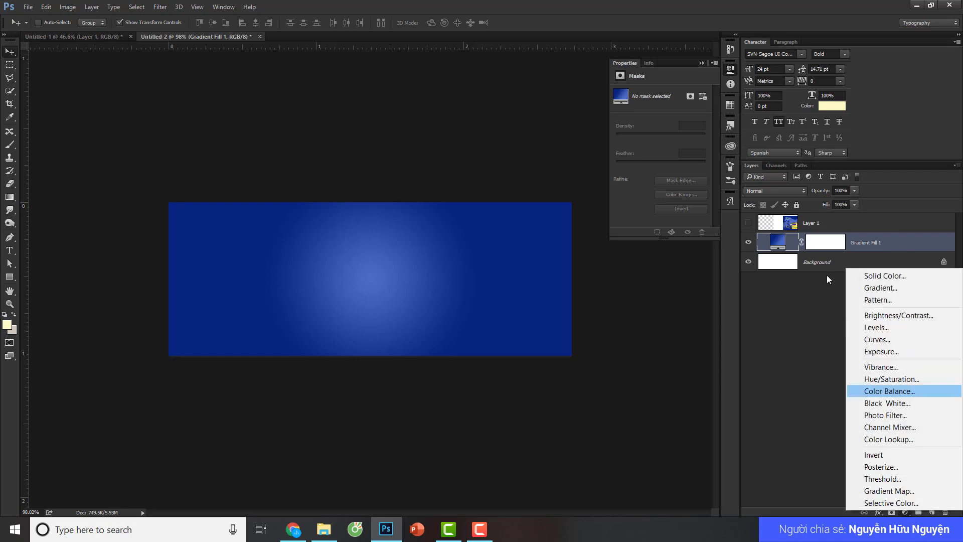
pyautogui.click(915, 291)
pyautogui.click(655, 233)
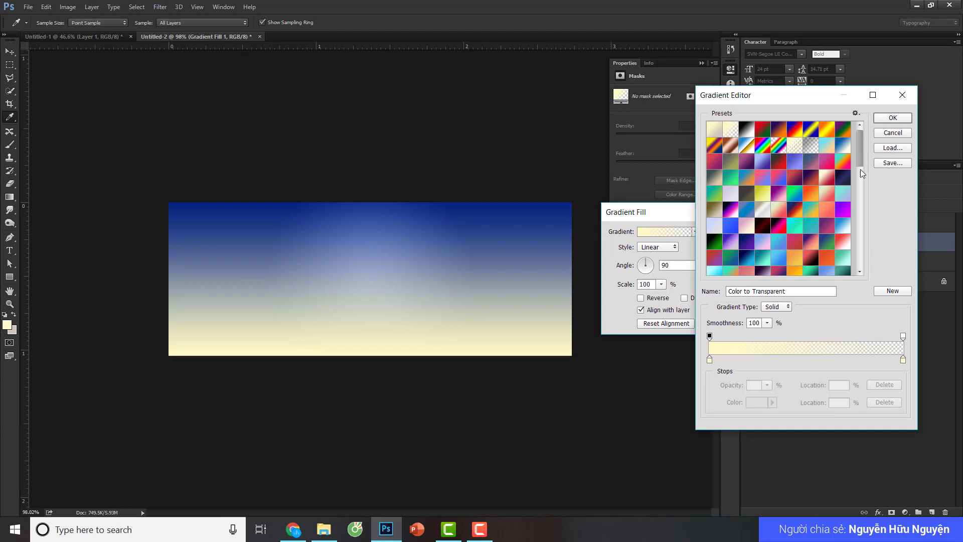
pyautogui.moveTo(862, 173)
pyautogui.mouseDown()
pyautogui.moveTo(857, 273)
pyautogui.moveTo(856, 149)
pyautogui.mouseUp()
pyautogui.scroll(-3, 807, 221)
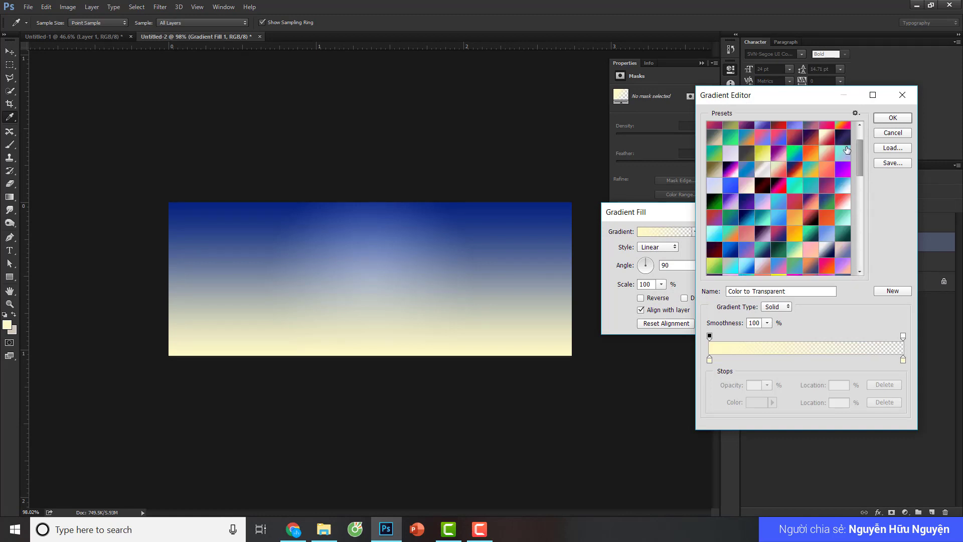
pyautogui.click(895, 133)
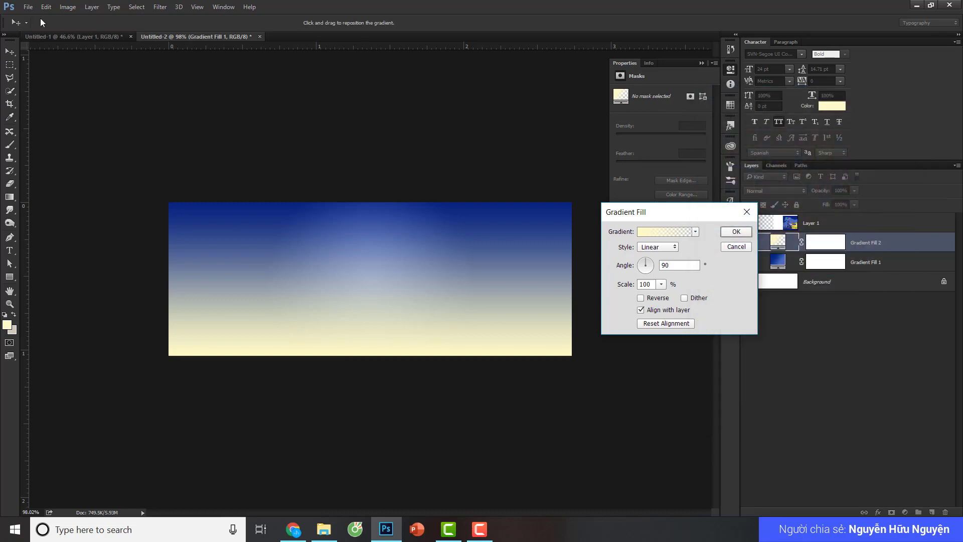
pyautogui.click(32, 7)
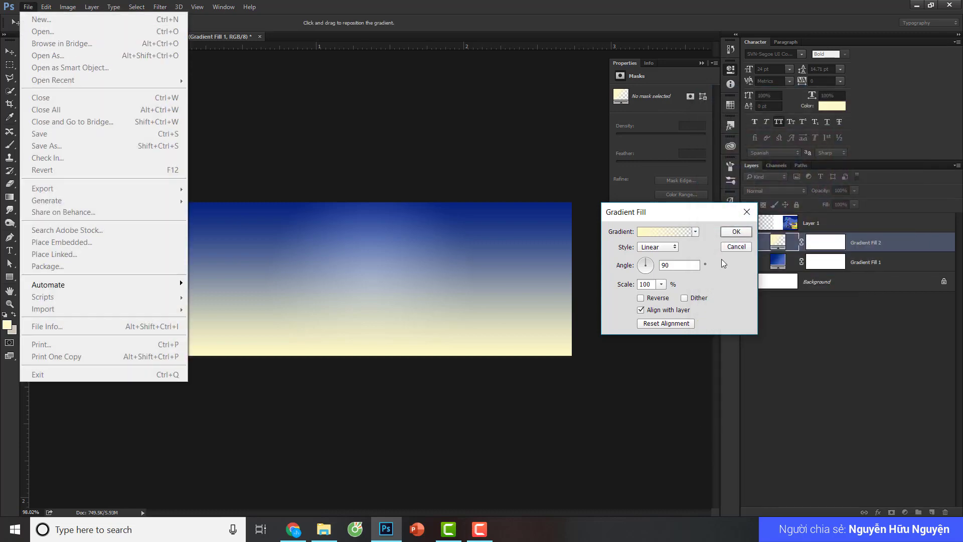
# Cancel the second gradient fill and open mau.psd from Open Recent
pyautogui.click(736, 246)
pyautogui.click(28, 7)
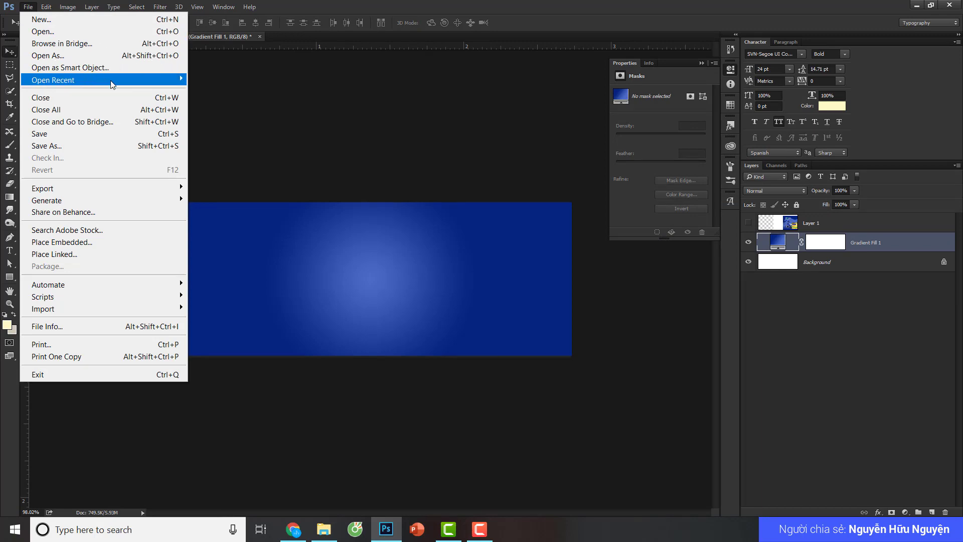
pyautogui.moveTo(52, 80)
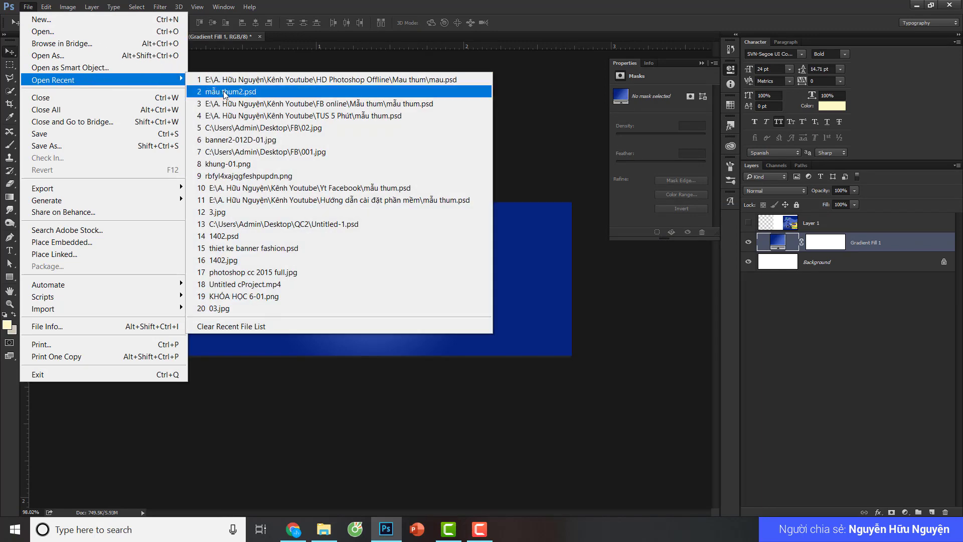
pyautogui.click(241, 80)
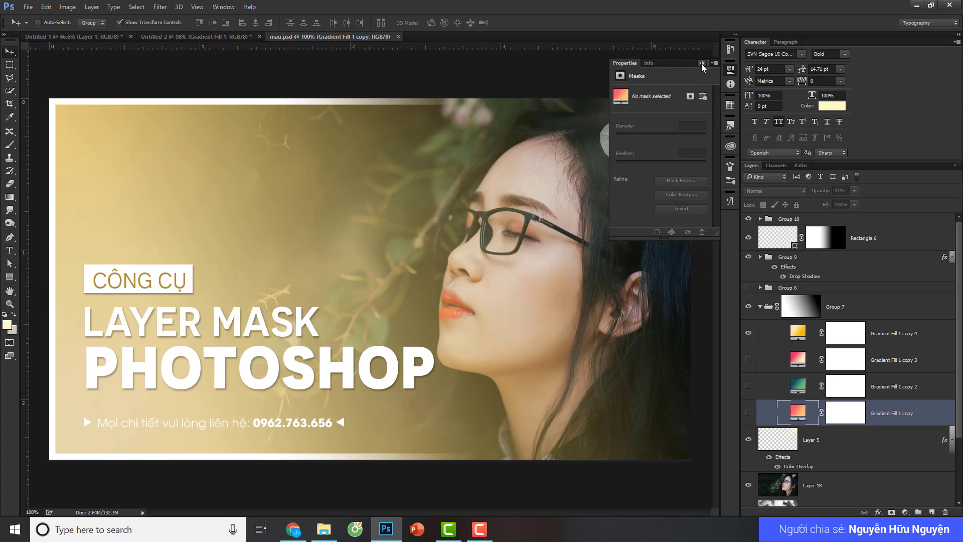
pyautogui.click(702, 63)
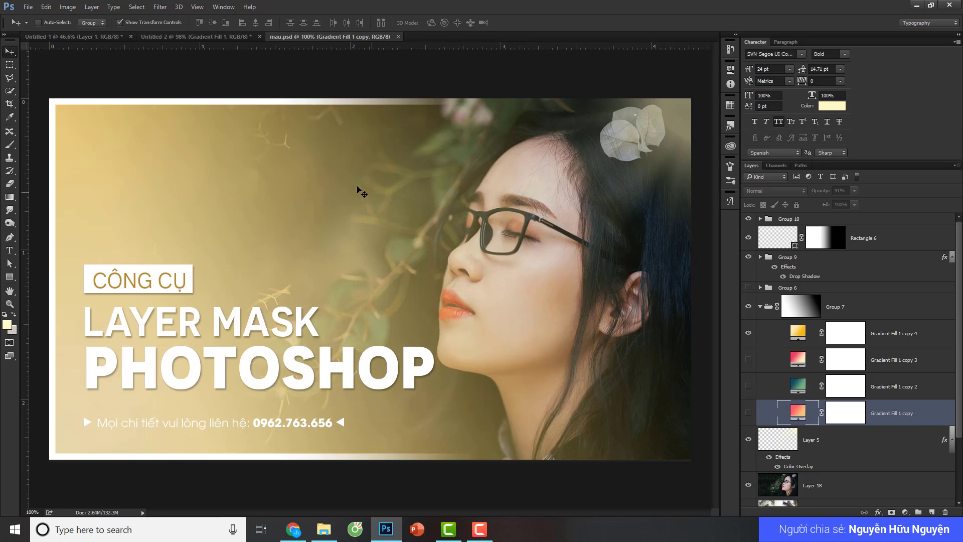
# In Untitled-2, review Gradient Fill 1's gradient in the editor and confirm it unchanged
pyautogui.click(216, 38)
pyautogui.click(864, 274)
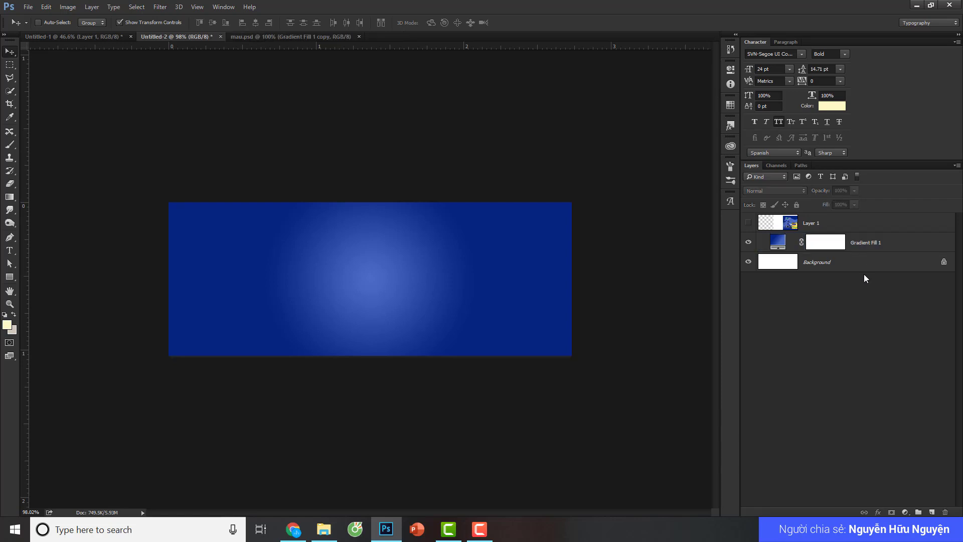
pyautogui.click(866, 243)
pyautogui.doubleClick(782, 244)
pyautogui.moveTo(692, 207)
pyautogui.mouseDown()
pyautogui.moveTo(633, 144)
pyautogui.moveTo(547, 151)
pyautogui.mouseUp()
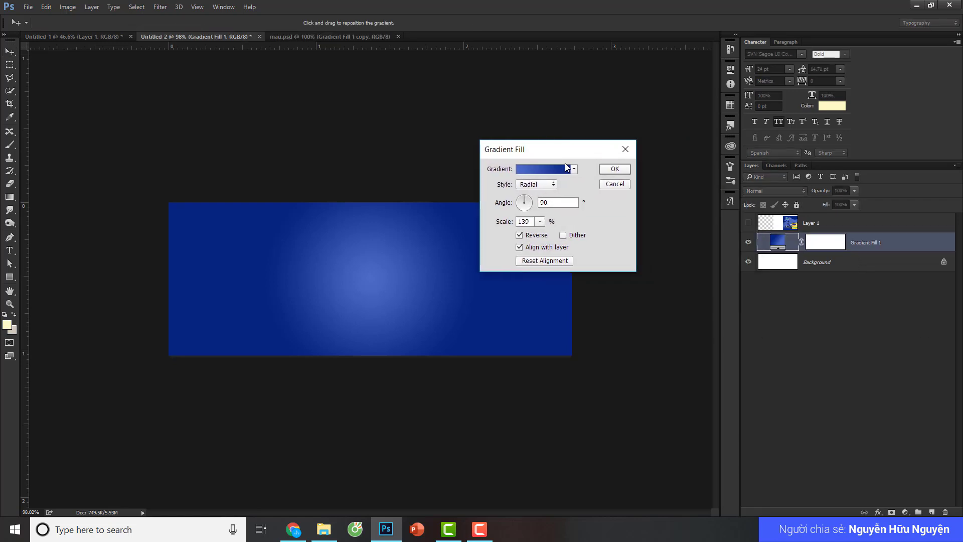
pyautogui.click(538, 175)
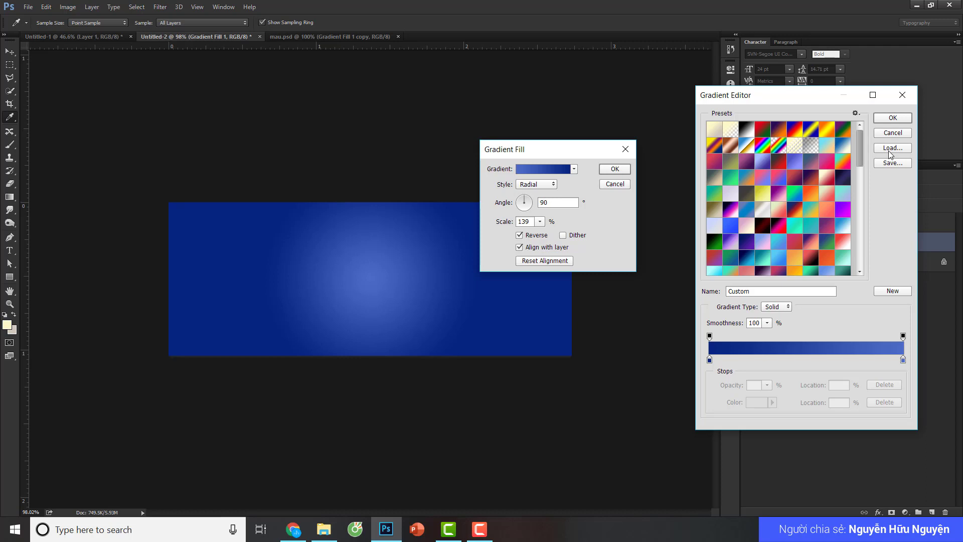
pyautogui.moveTo(859, 148)
pyautogui.mouseDown()
pyautogui.moveTo(859, 263)
pyautogui.moveTo(857, 149)
pyautogui.mouseUp()
pyautogui.click(894, 122)
pyautogui.click(622, 171)
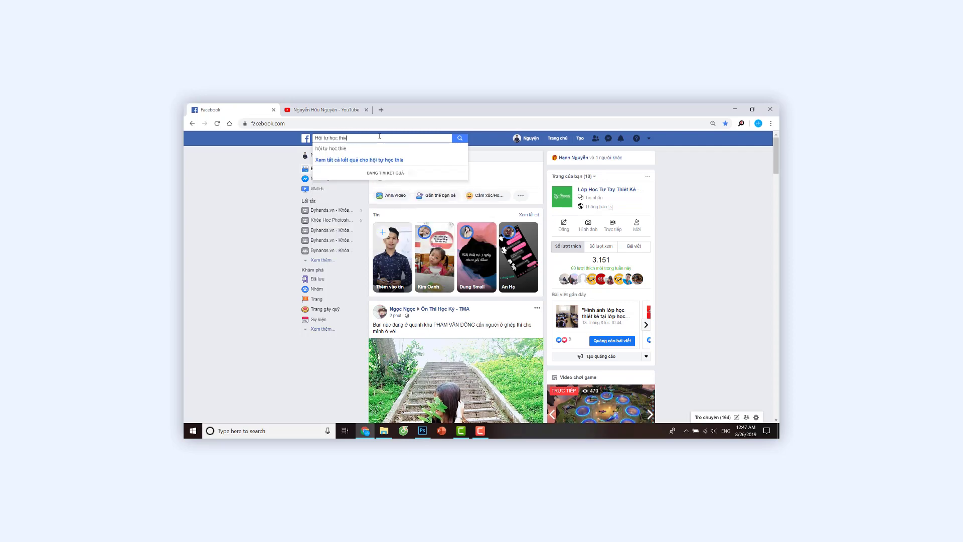
# Search Facebook for 'Hội Tự Học Thiết Kế' and open that group from the Groups results
pyautogui.write('t kế')
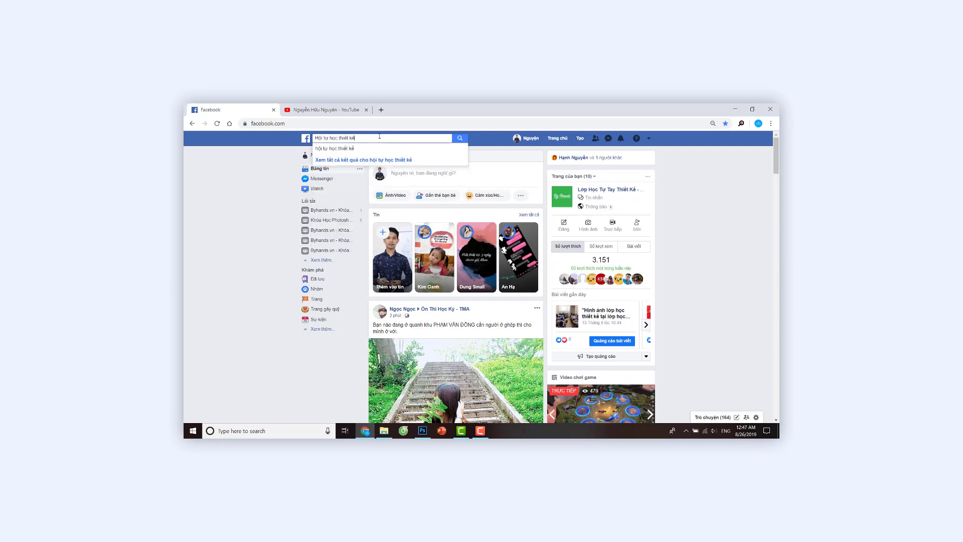
pyautogui.click(385, 160)
pyautogui.click(520, 157)
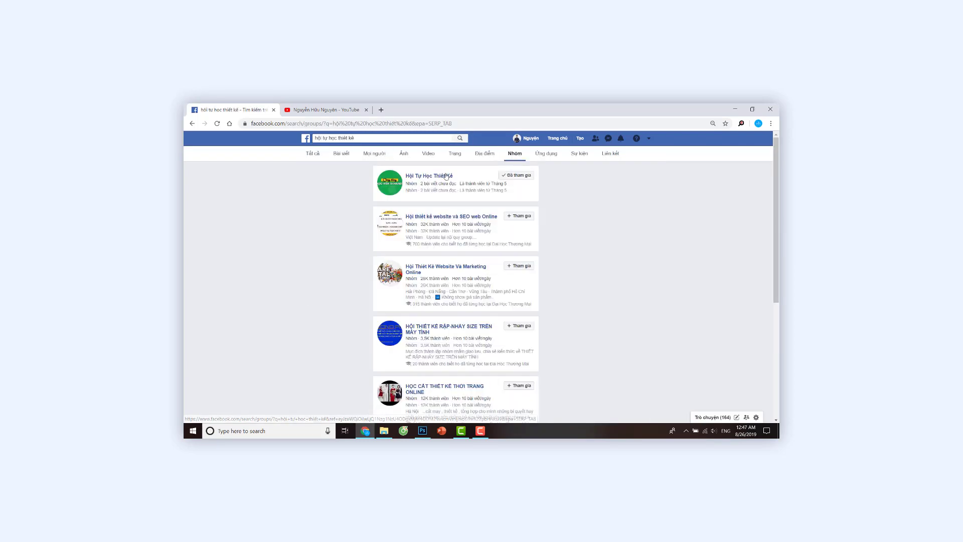
pyautogui.click(426, 174)
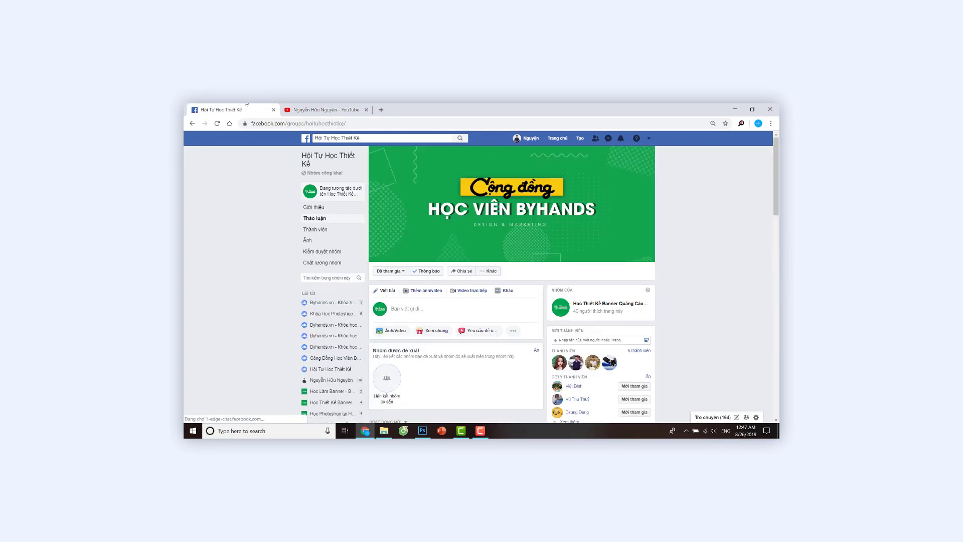